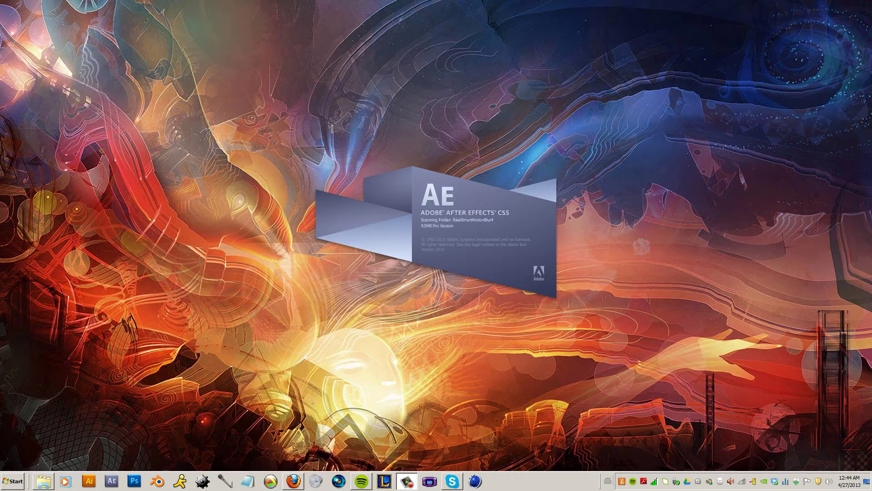
Step: Import the abandonNSSickJaro clip into the project from the Kryptonix Halo 4 Montage 1 folder on the CurrentProjects (F:) drive
click(44, 482)
drag(282, 87, 581, 104)
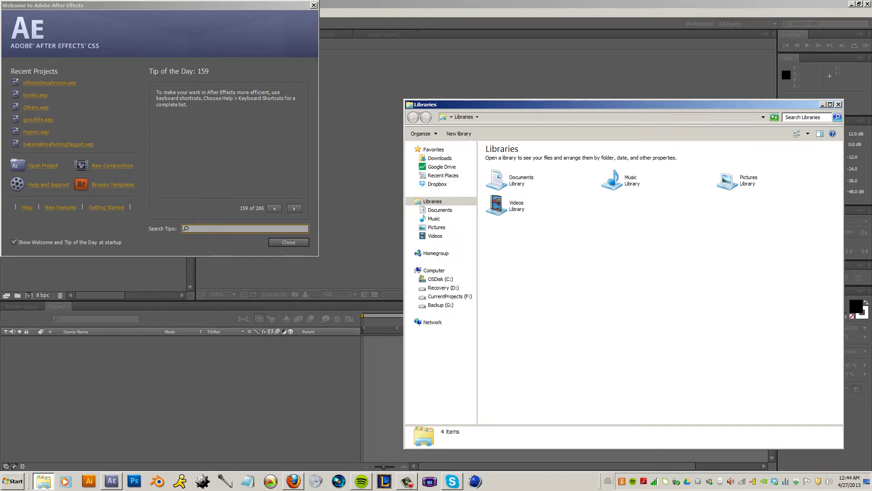
click(289, 242)
click(43, 482)
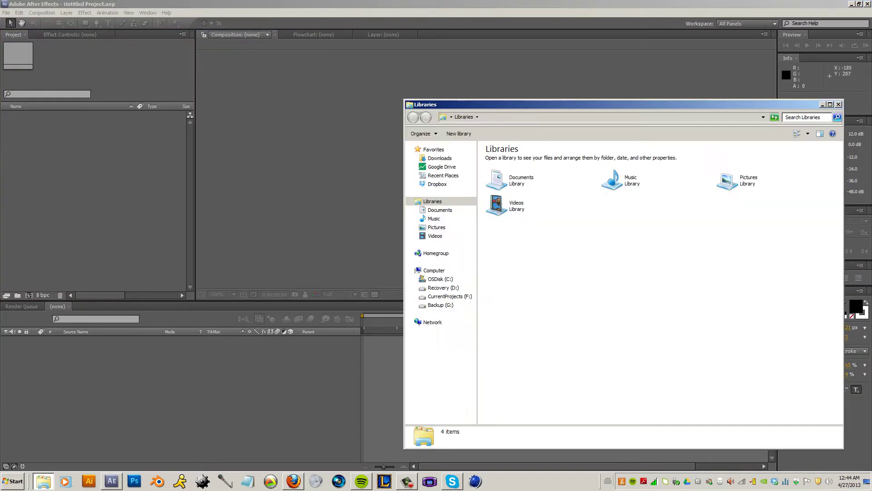
click(450, 296)
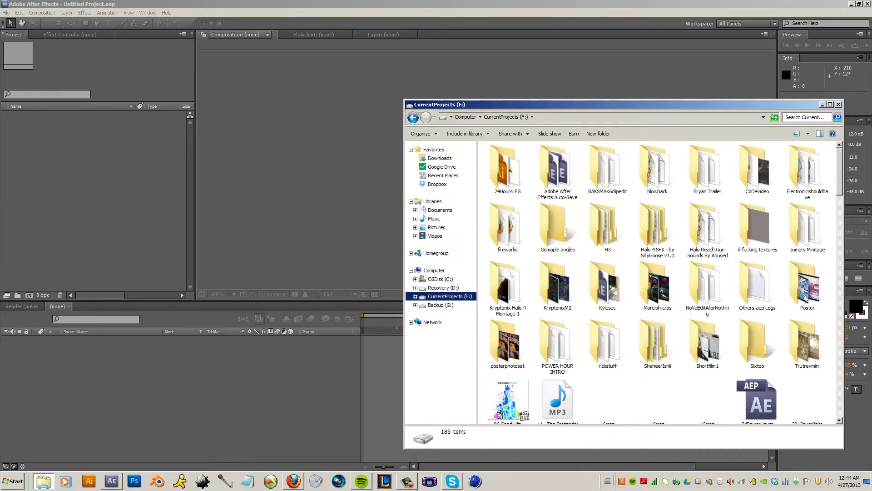
double_click(507, 286)
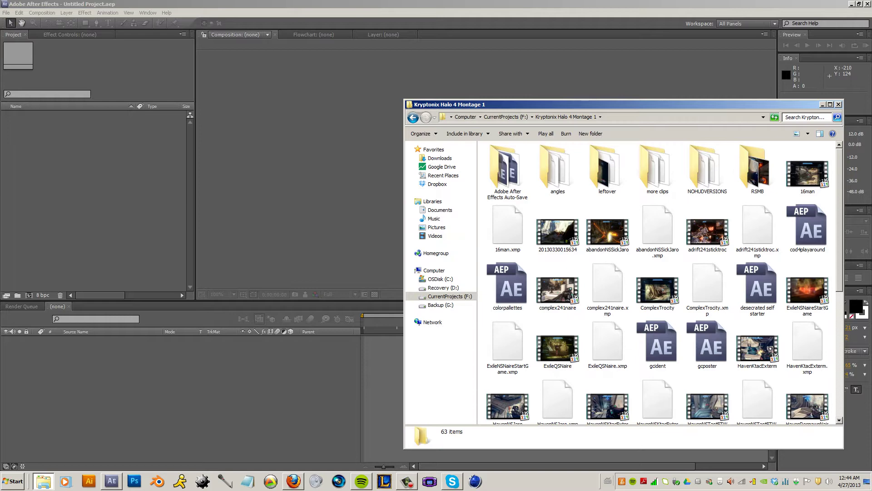
drag(607, 232, 105, 182)
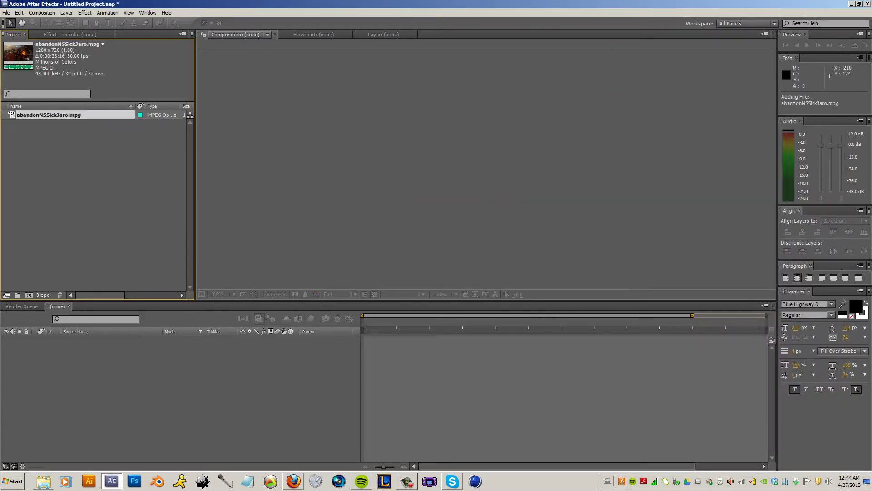
Step: Import the NHabandonJaro clip into the project from the NOHUDVERSIONS subfolder
key(alt+Tab)
double_click(708, 173)
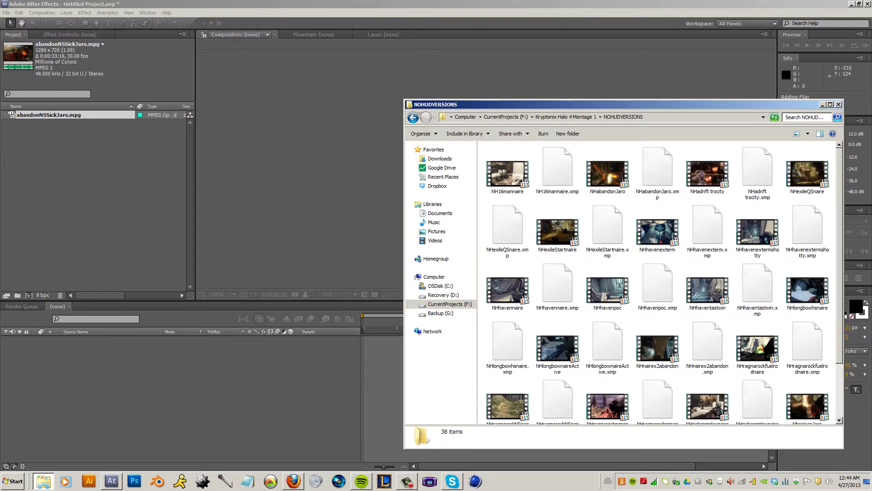
drag(607, 173, 96, 182)
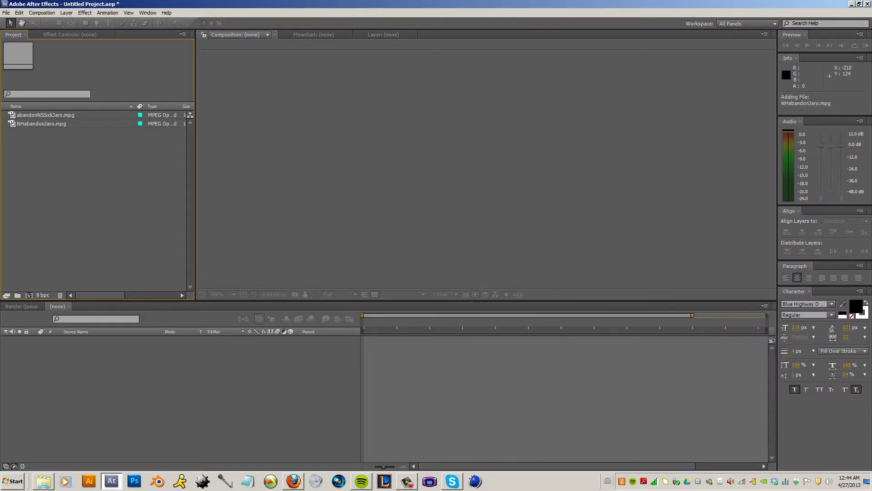
Step: Create a composition from abandonNSSickJaro.mpg and add NHabandonJaro.mpg as a layer beneath it
click(49, 115)
click(46, 124)
click(59, 159)
drag(49, 115, 29, 295)
click(44, 132)
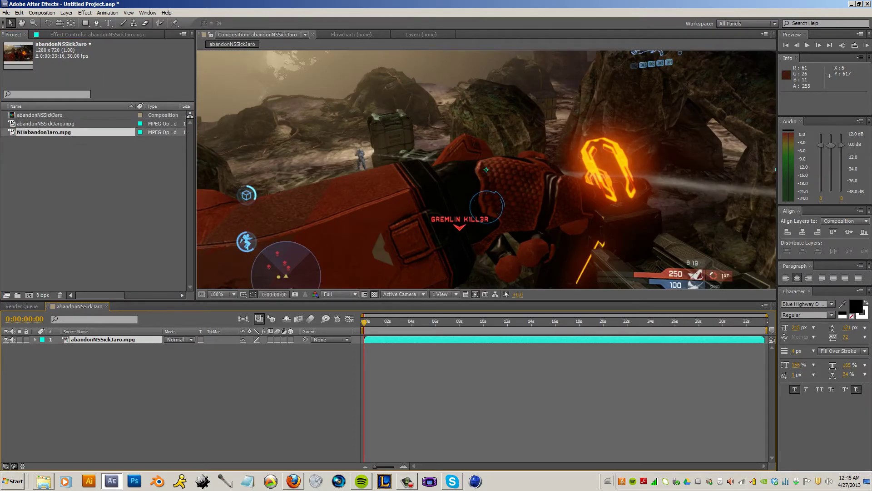
drag(44, 132, 93, 349)
Step: Set the opacity of the abandonNSSickJaro layer to 50%
click(102, 339)
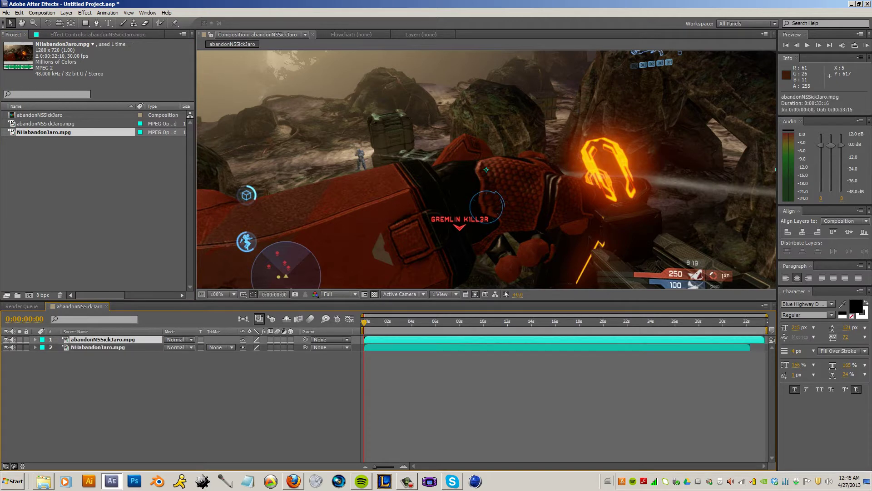
key(t)
click(246, 347)
text(50)
key(Return)
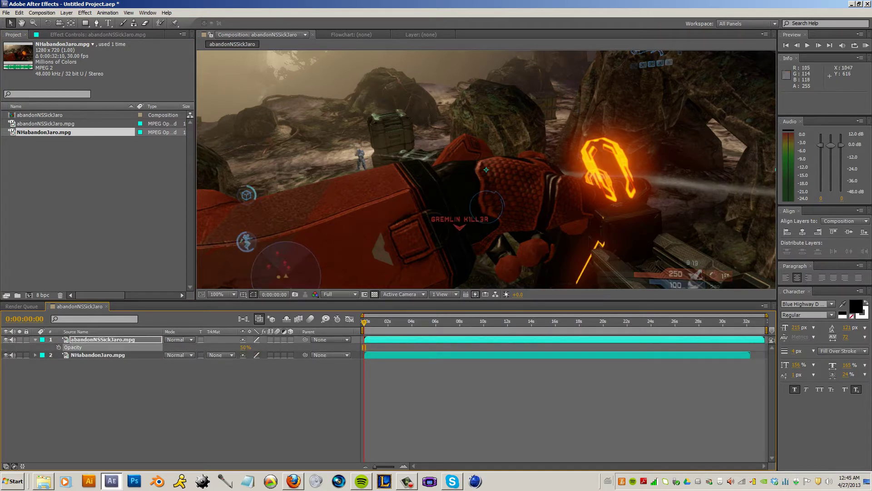
Step: Shift the NHabandonJaro layer 3 frames earlier to sync it with the clip above, checking the alignment between 0:00:09:21 and 0:00:08:20
drag(481, 322, 480, 322)
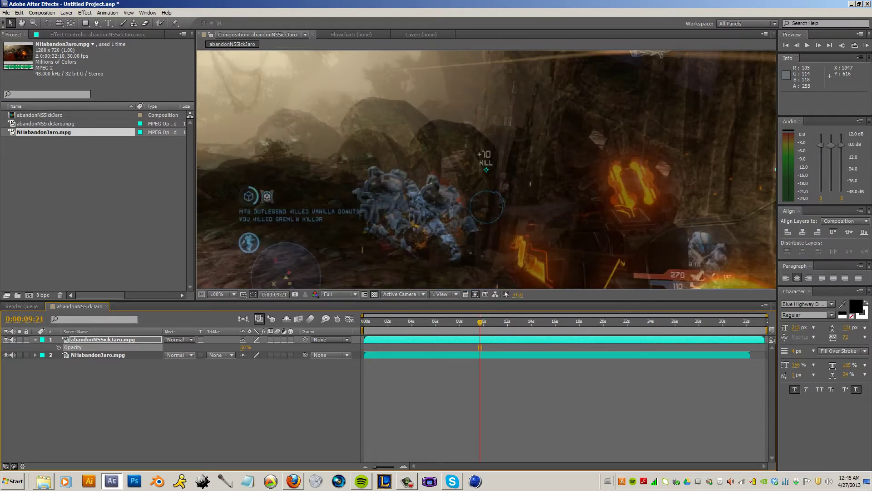
drag(483, 355, 482, 354)
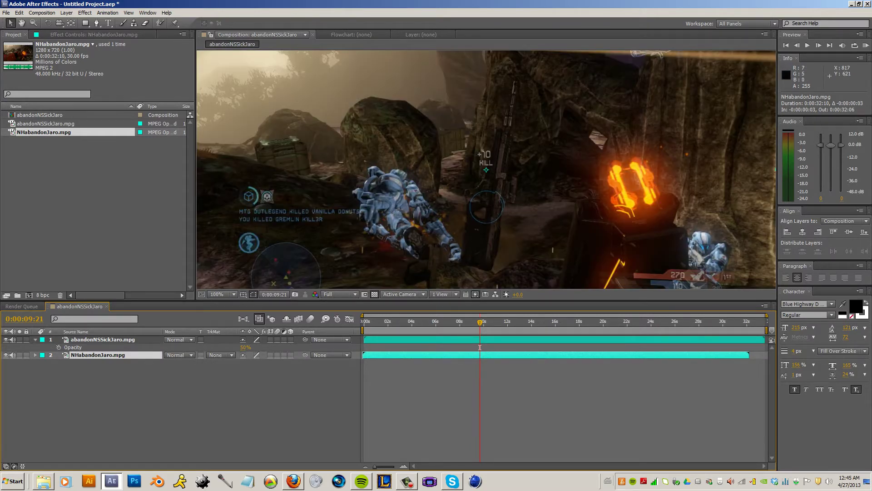
key(Page_Up)
key(shift+Page_Up)
key(shift+Page_Up)
key(shift+Page_Up)
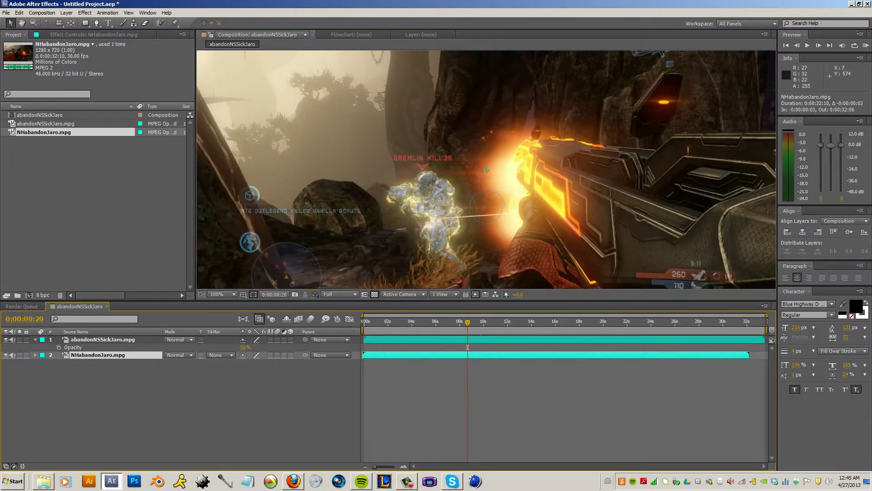
Step: Compare both clips by fading the abandonNSSickJaro layer to 2% opacity, and set its opacity to 100% at 0:00:01:16
drag(244, 347, 222, 347)
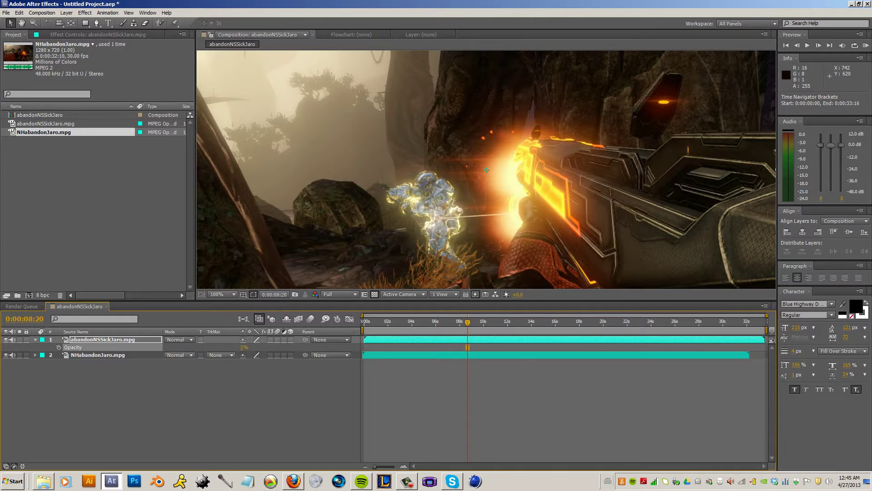
drag(368, 322, 382, 322)
scroll(464, 170, down, 1)
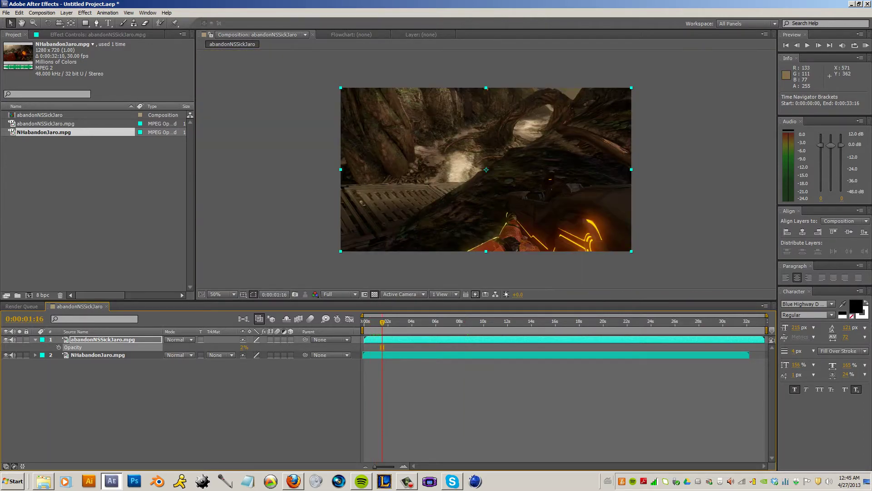
drag(244, 347, 291, 347)
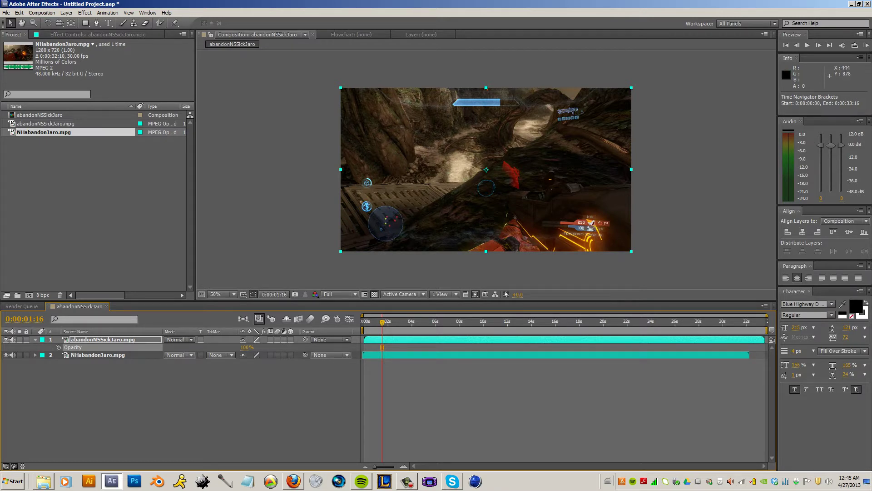
Step: Duplicate the NHabandonJaro layer, move the copy to the top of the layer stack and hide it
key(ctrl+Down)
key(ctrl+d)
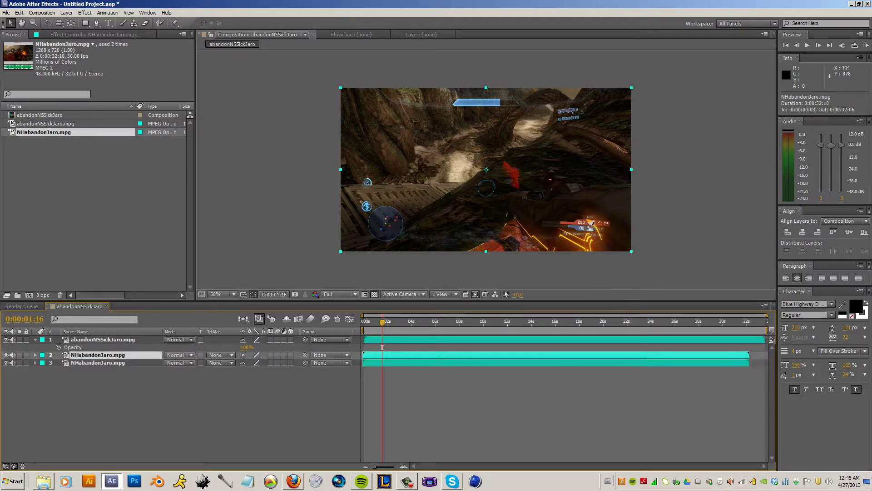
key(ctrl+shift+bracketright)
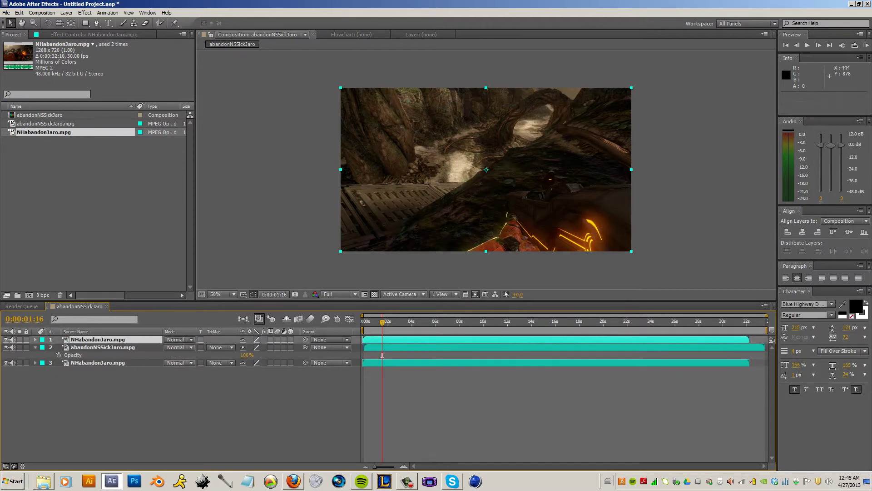
click(6, 339)
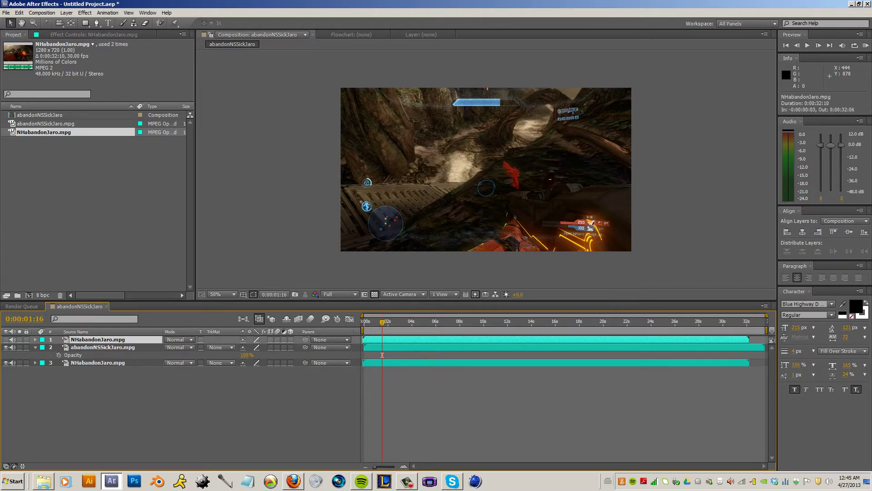
Step: Set the abandonNSSickJaro layer's track matte to Luma Inverted Matte using the NHabandonJaro.mpg copy above it
key(ctrl+Down)
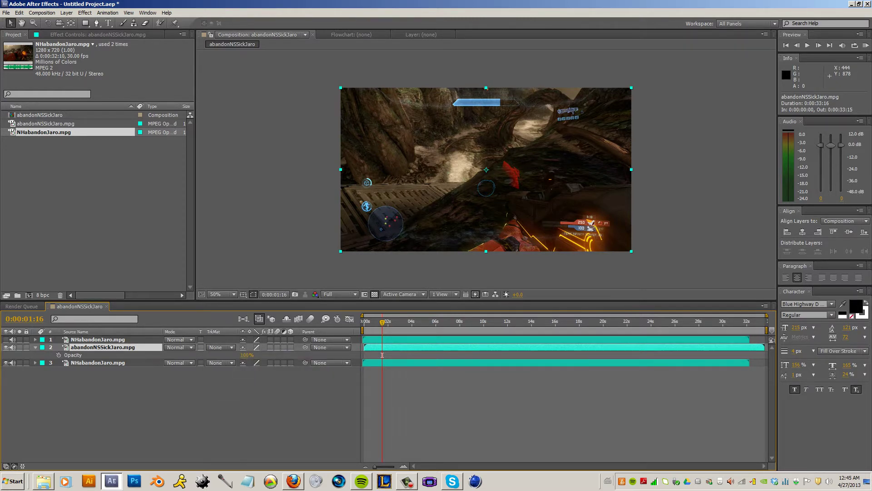
click(220, 347)
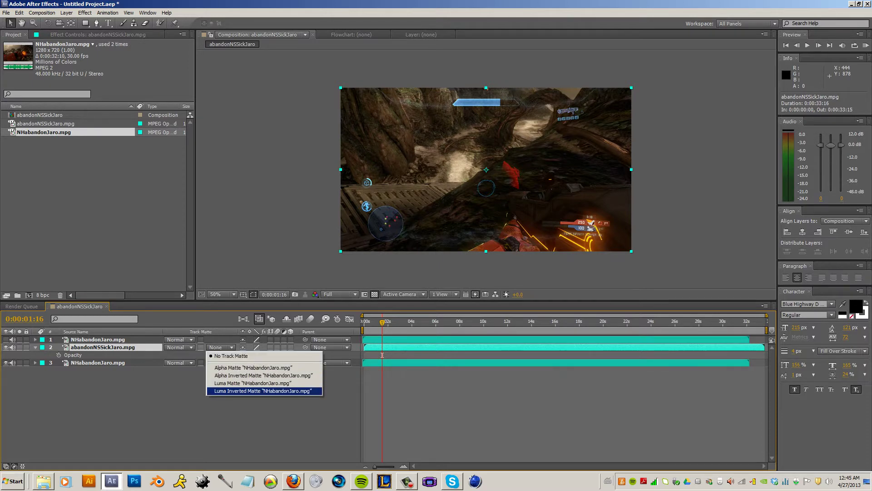
key(Return)
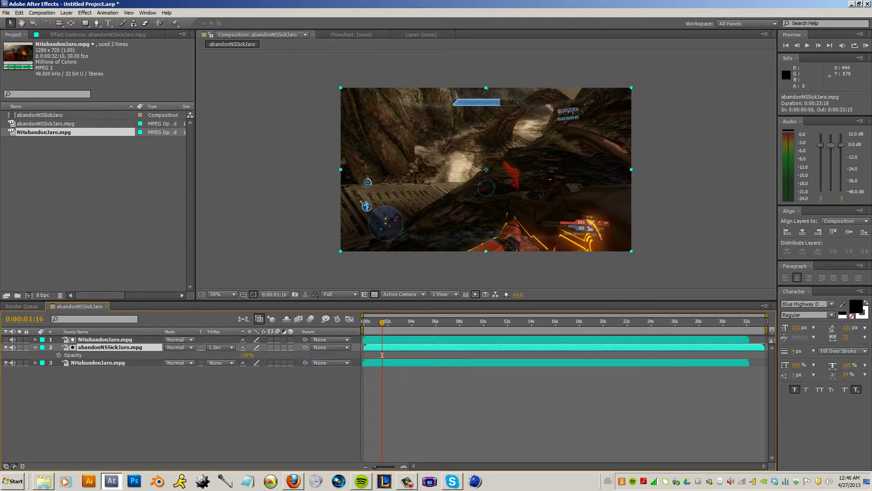
key(period)
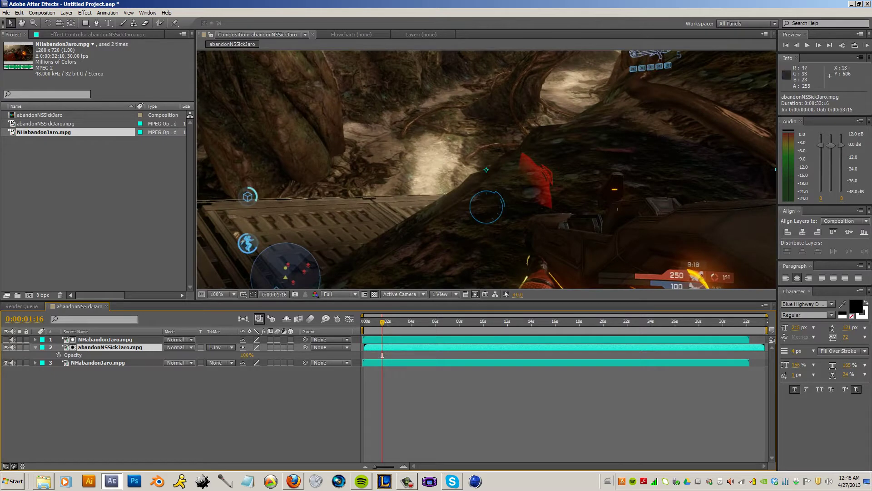
Step: Inspect the matted abandonNSSickJaro layer by hiding the bottom NHabandonJaro layer, and show that layer again
click(6, 362)
click(6, 363)
click(6, 363)
key(comma)
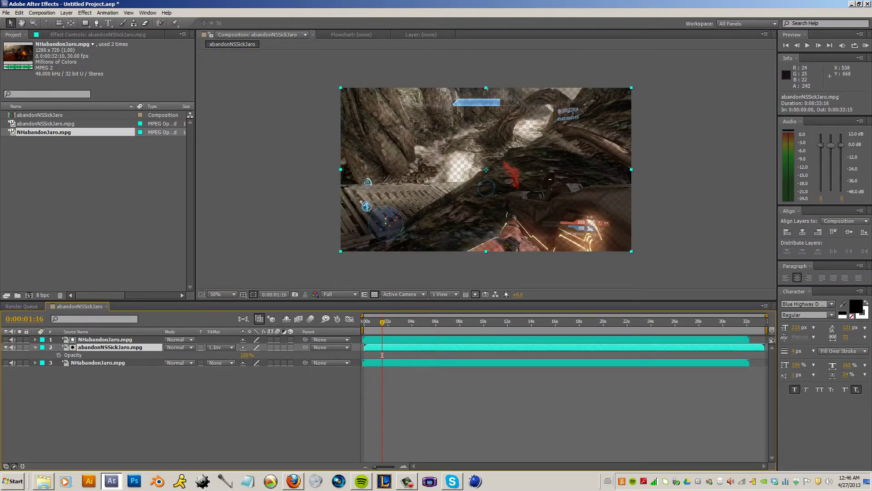
key(ctrl+Up)
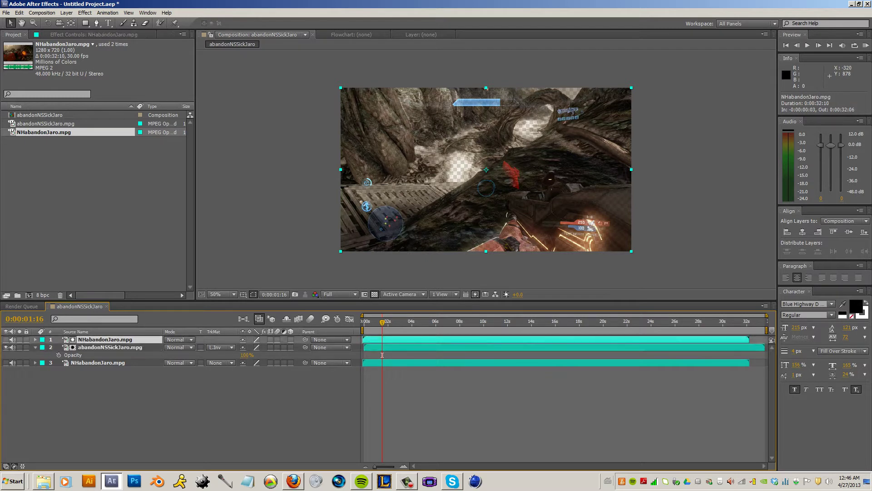
key(ctrl+Up)
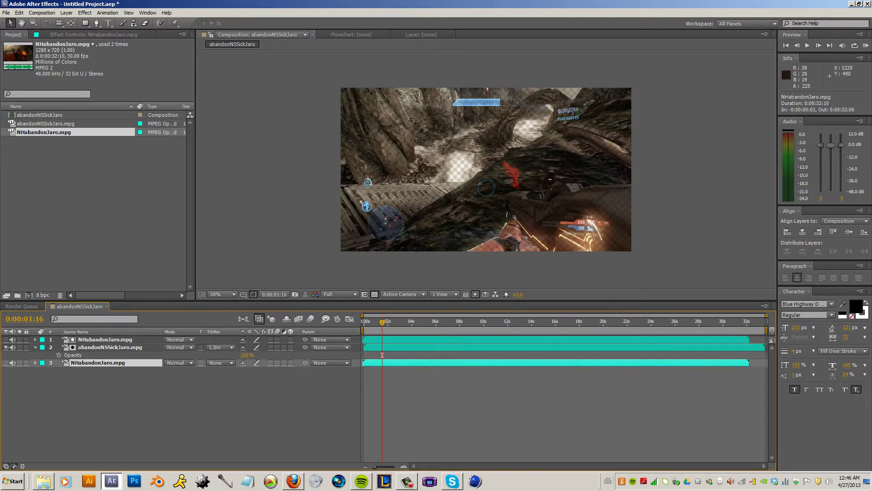
key(ctrl+Up)
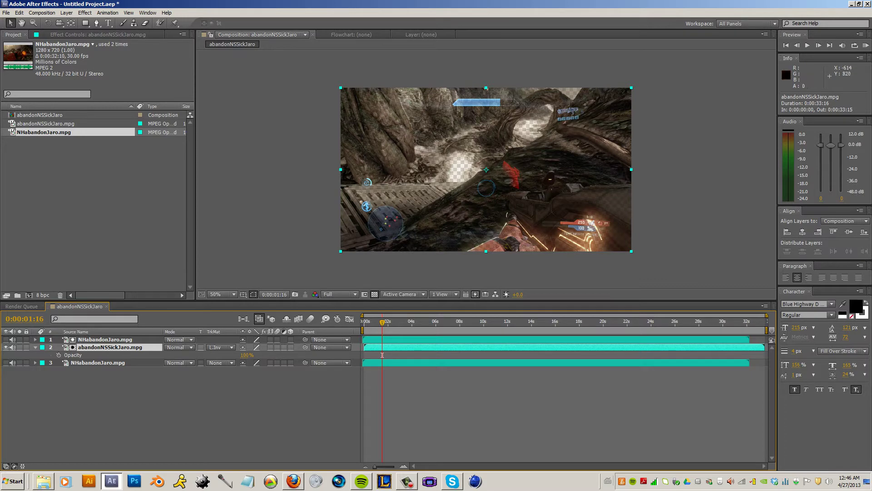
click(6, 363)
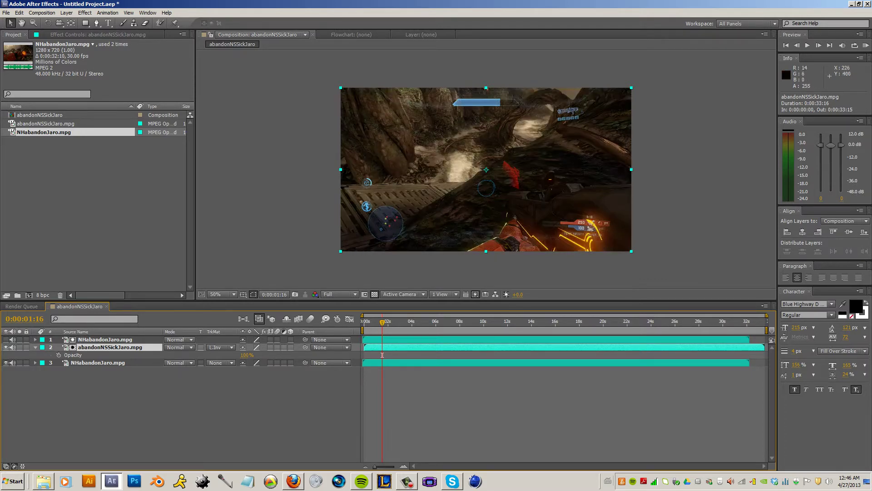
scroll(486, 169, up, 1)
scroll(486, 169, down, 1)
Step: Apply the Exposure color correction effect to the bottom NHabandonJaro layer
key(ctrl+Down)
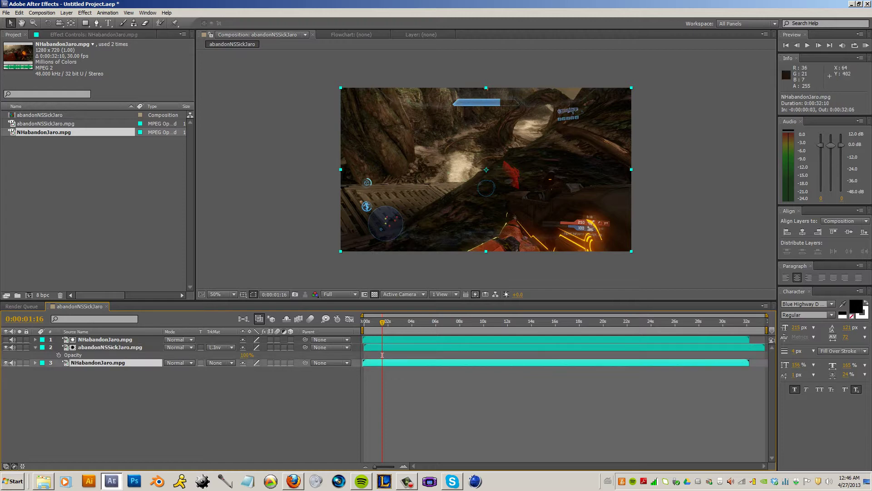
click(93, 34)
right_click(91, 132)
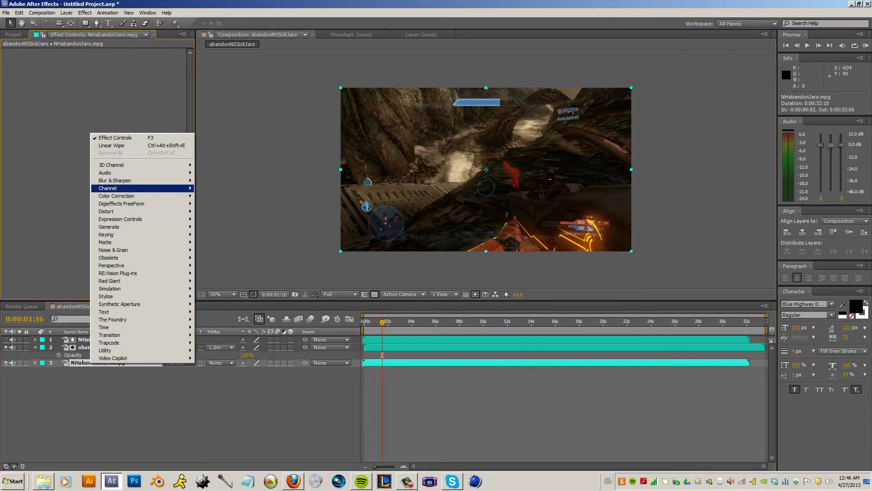
mouse_move(116, 195)
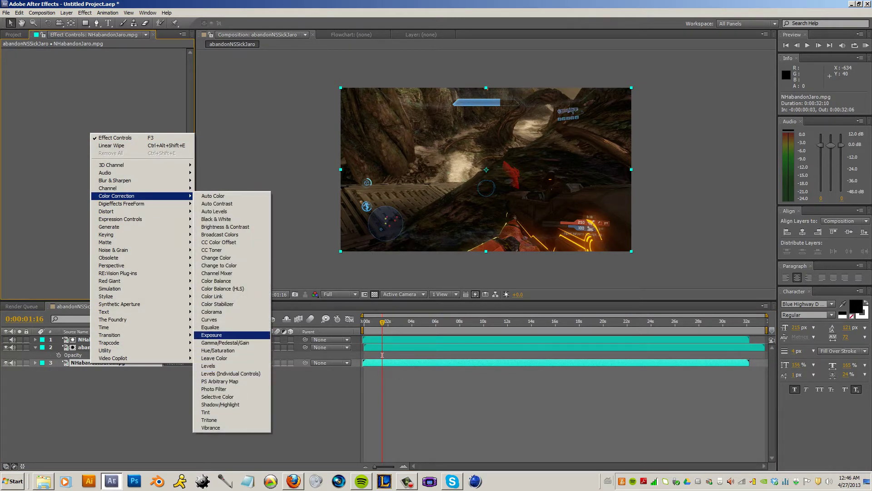
click(212, 335)
Step: Set the Exposure effect's exposure to about 8.55 and offset to -2, and raise its gamma correction
drag(110, 75, 170, 75)
mouse_move(112, 83)
mouse_down()
mouse_move(151, 83)
mouse_move(108, 82)
mouse_up()
key(slash)
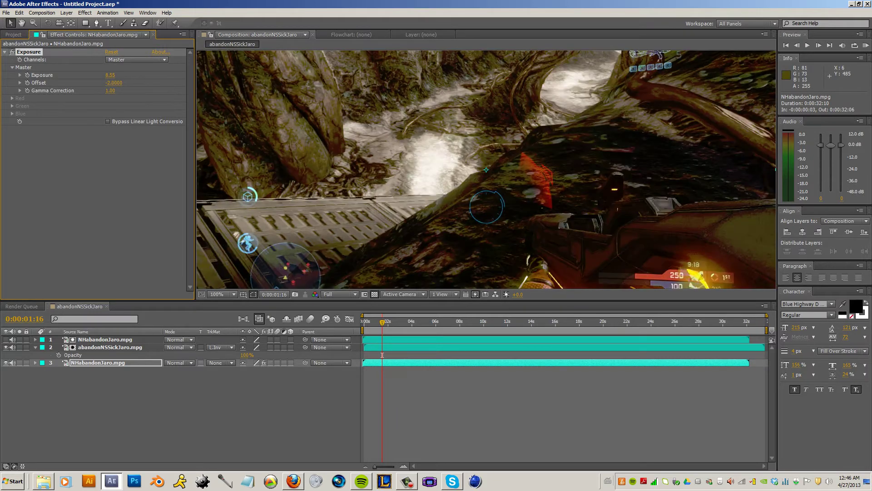
drag(110, 90, 261, 91)
Step: Add the Threshold effect to the bottom NHabandonJaro layer and raise its level
right_click(31, 189)
mouse_move(91, 252)
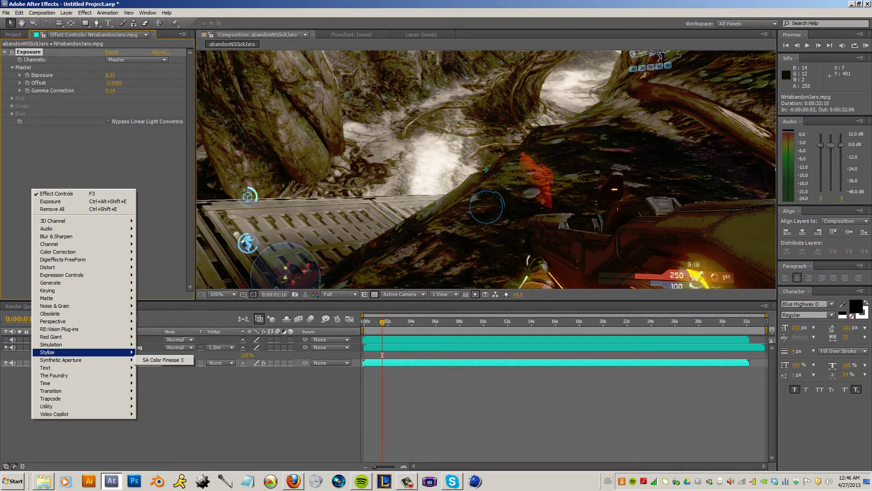
mouse_move(61, 352)
click(154, 362)
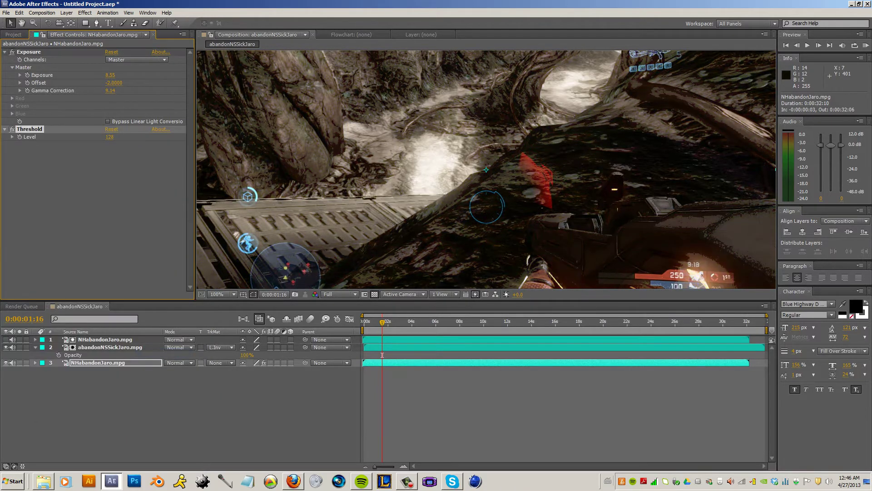
key(comma)
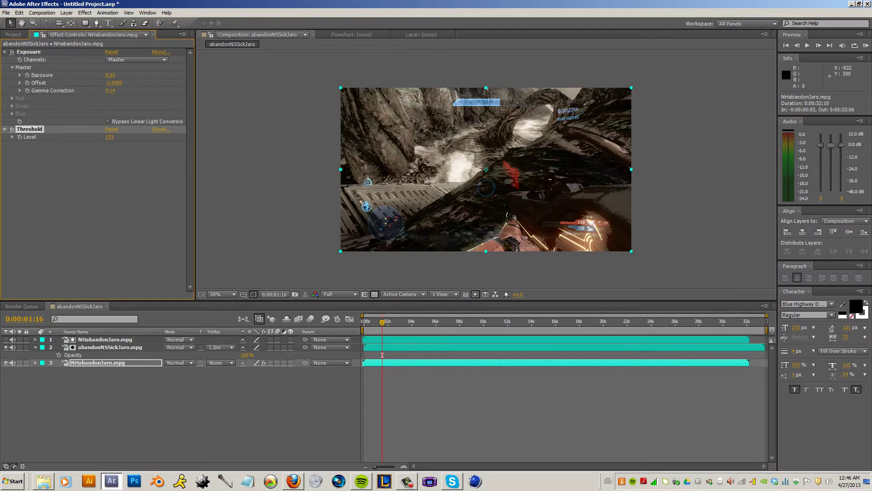
Step: Raise the Threshold level further and remove the Exposure effect from the bottom NHabandonJaro layer
drag(137, 137, 161, 136)
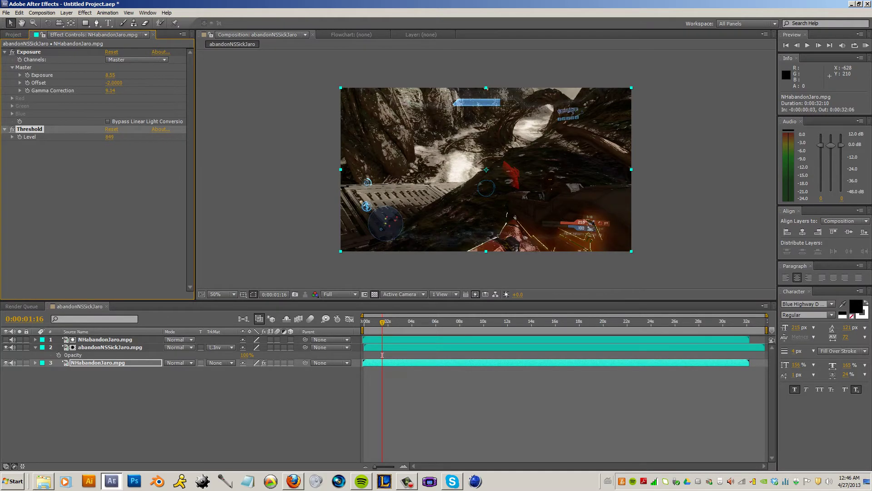
click(28, 52)
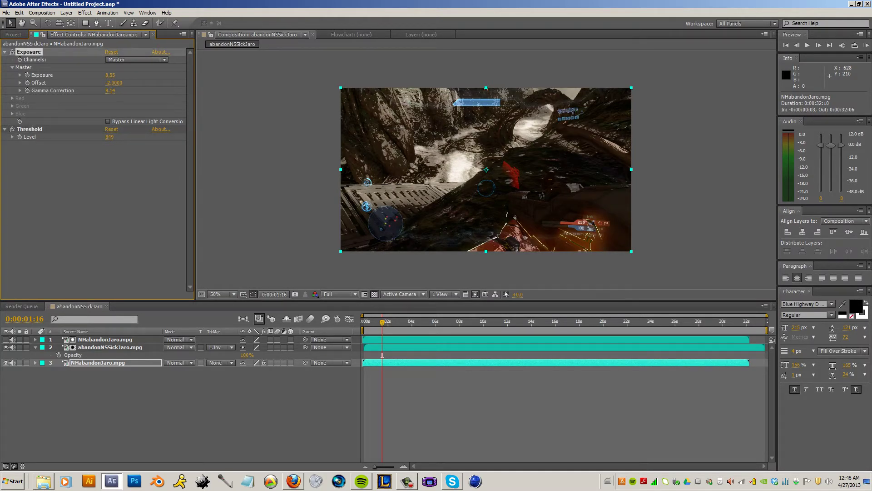
key(Delete)
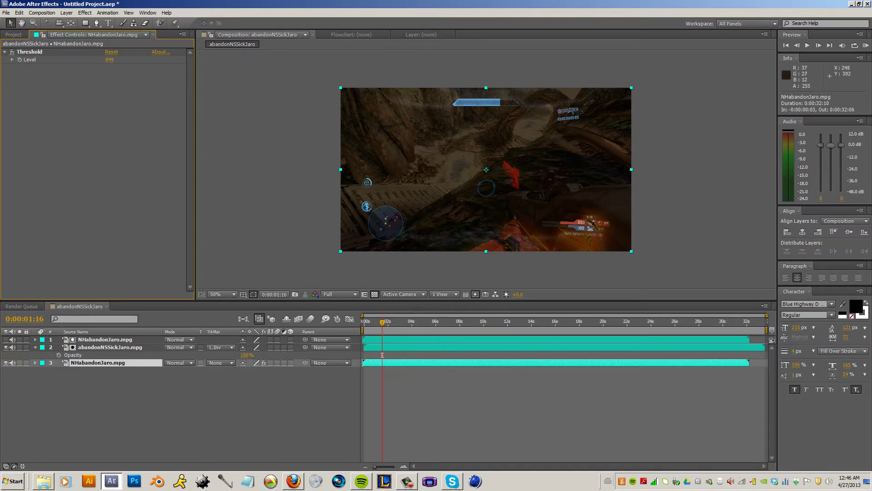
Step: Lower the Threshold level on the bottom NHabandonJaro layer to about 48
key(slash)
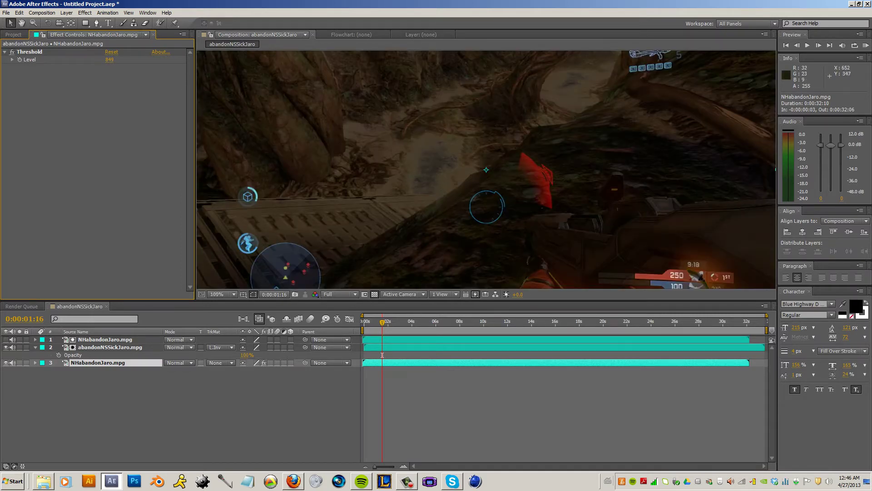
key(ctrl+Up)
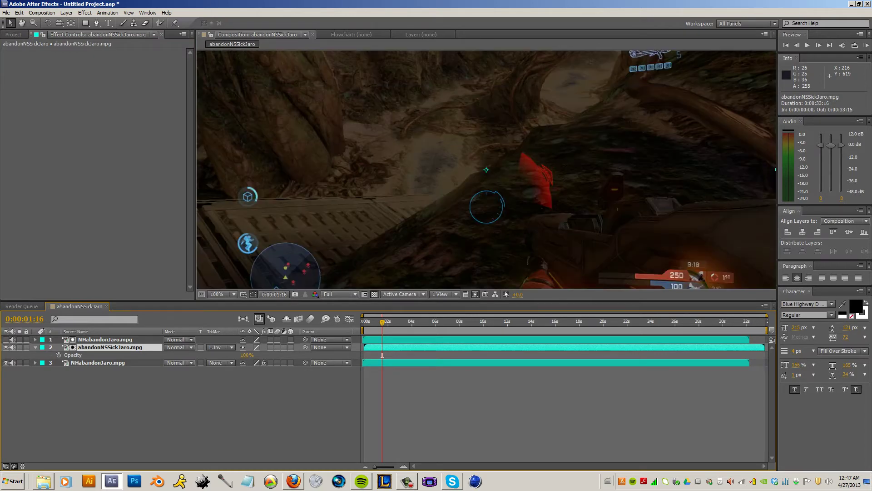
key(comma)
key(ctrl+Down)
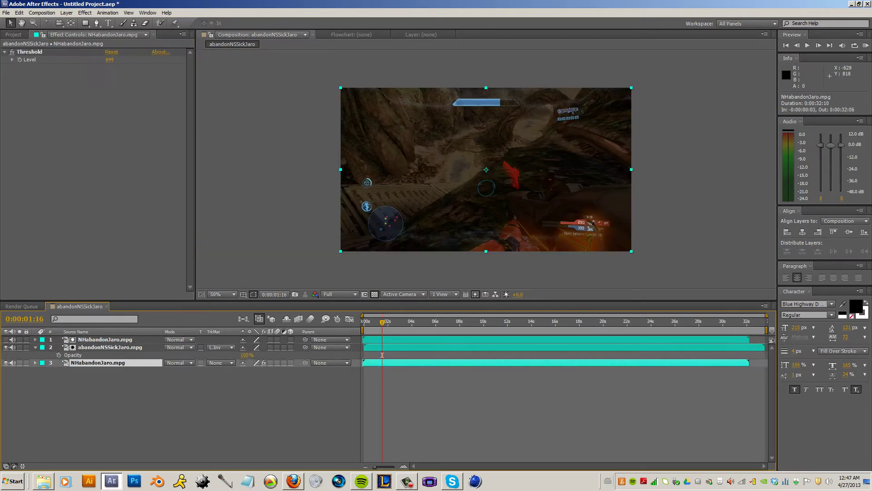
drag(109, 60, 57, 60)
drag(109, 59, 84, 60)
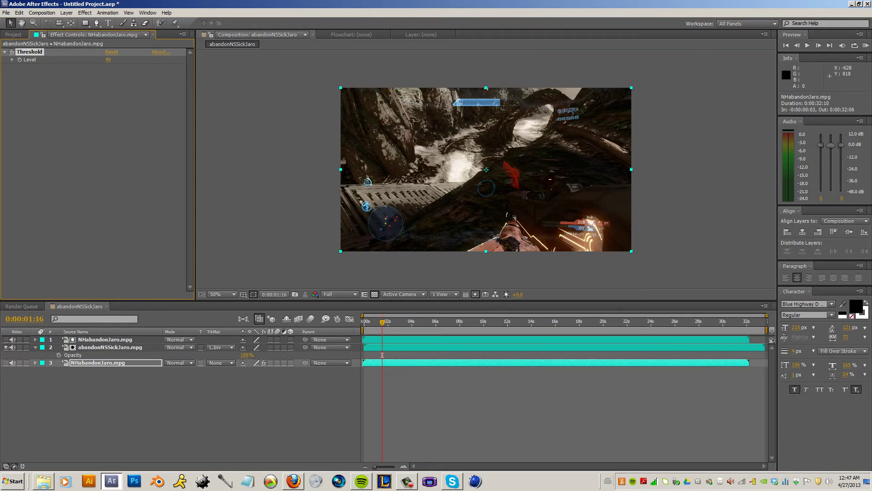
Step: Hide and show the bottom NHabandonJaro layer and examine the HUD close up against the thresholded background
click(6, 363)
click(6, 363)
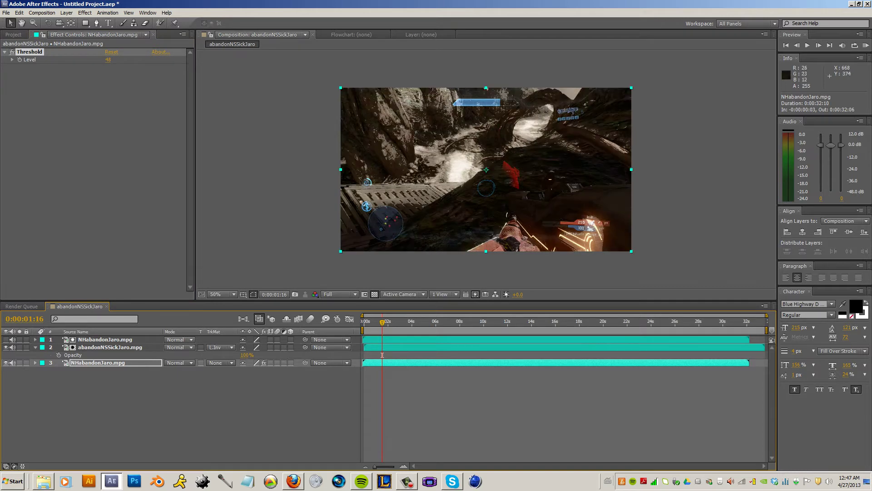
key(period)
key(period)
drag(291, 243, 601, 95)
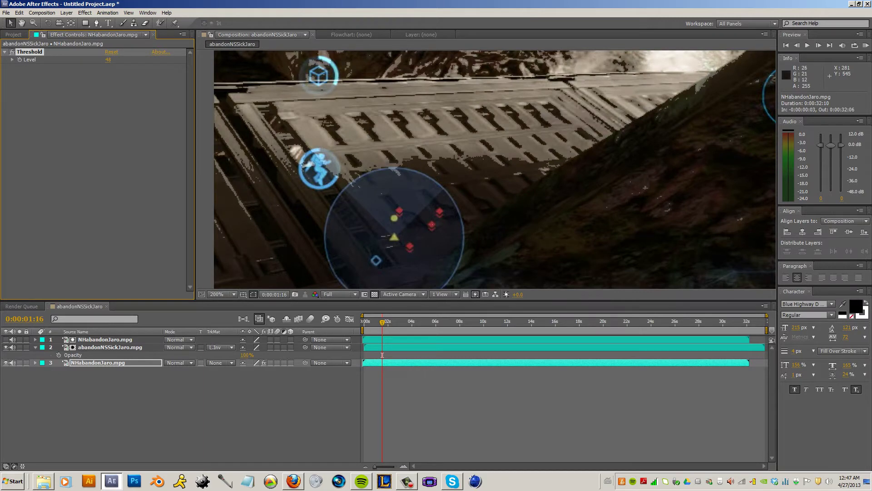
scroll(495, 169, down, 4)
scroll(495, 169, up, 3)
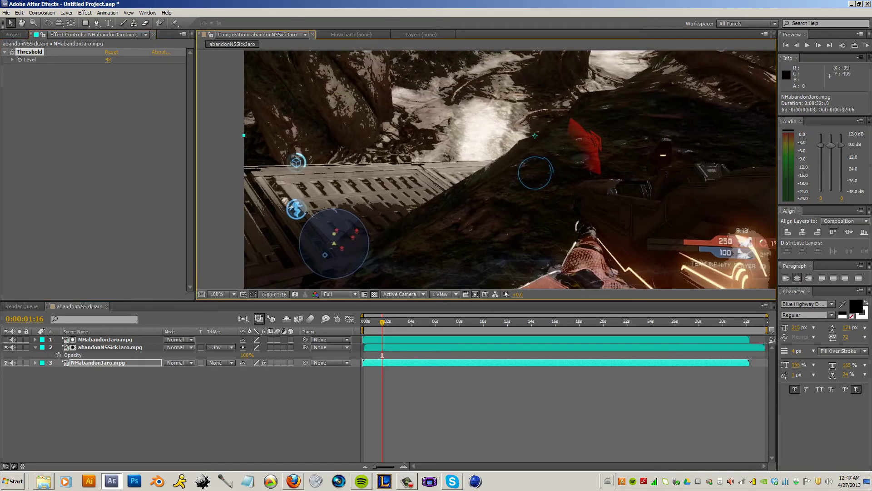
Step: Replace the Threshold effect on the bottom NHabandonJaro layer with the RE:Vision RSMB motion blur effect
click(29, 51)
key(Delete)
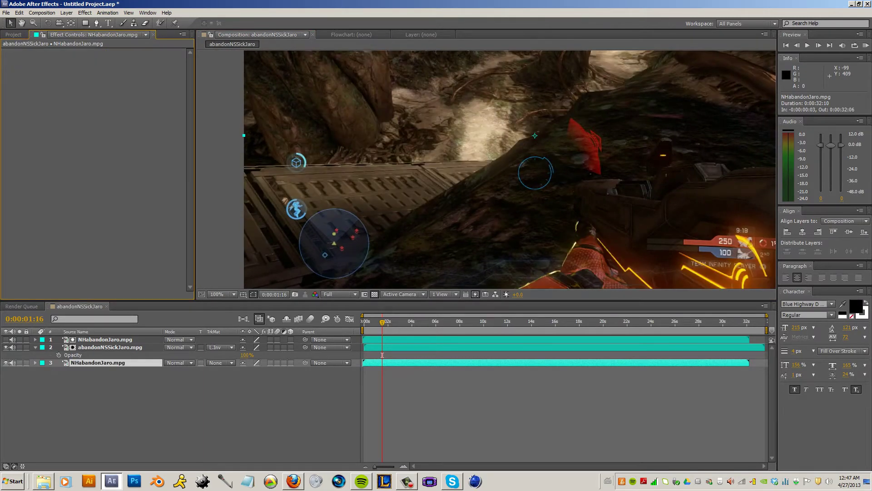
right_click(113, 134)
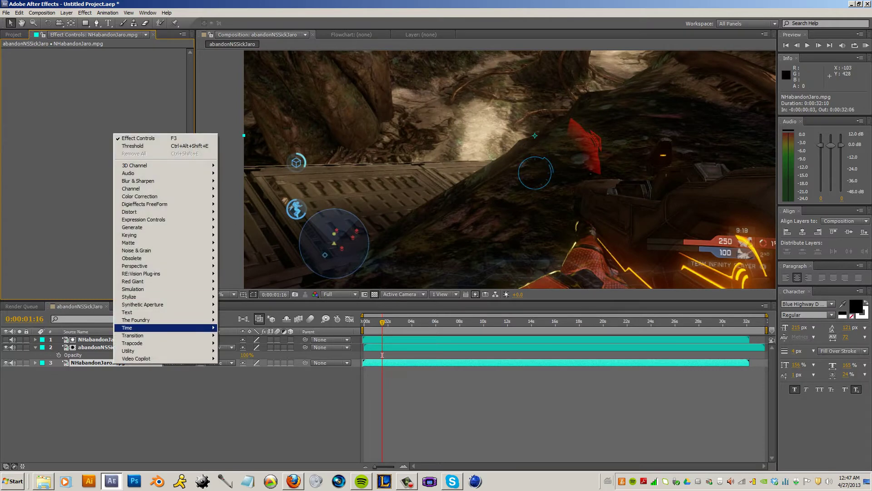
mouse_move(164, 274)
click(231, 282)
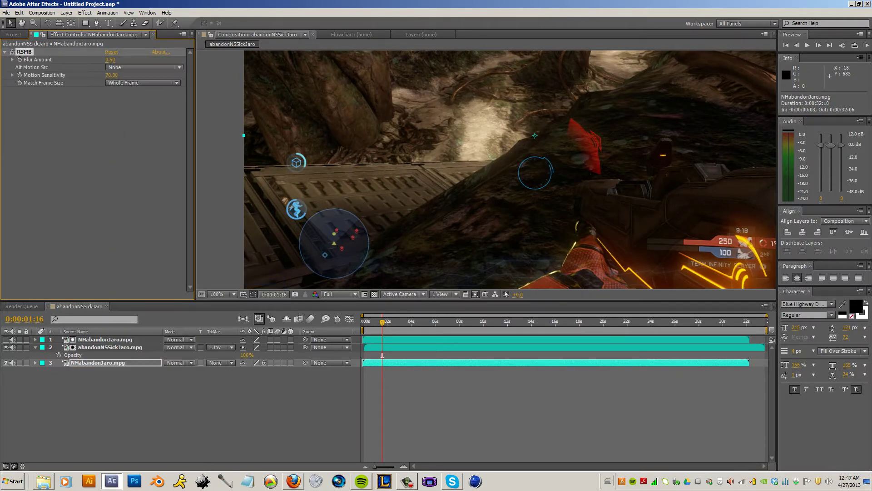
Step: Set the composition's work area from 0:00:04:11 to 0:00:27:00 and preview the footage
key(comma)
drag(382, 355, 687, 355)
key(b)
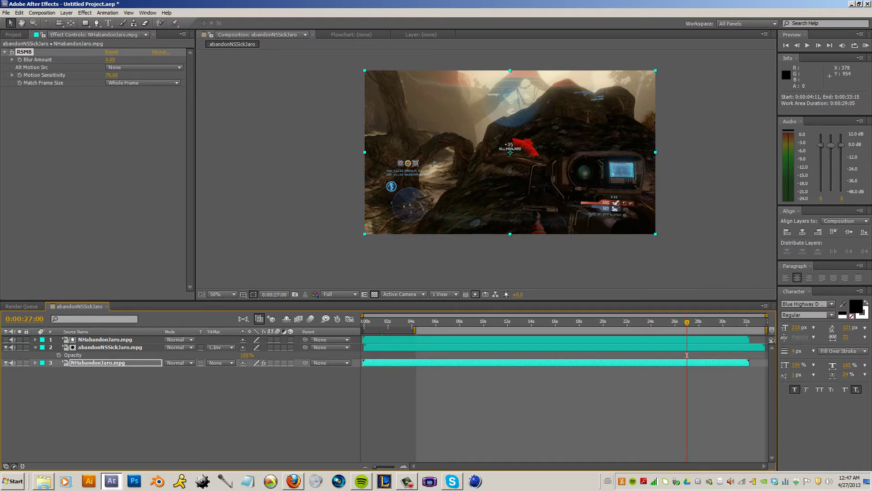
key(n)
key(space)
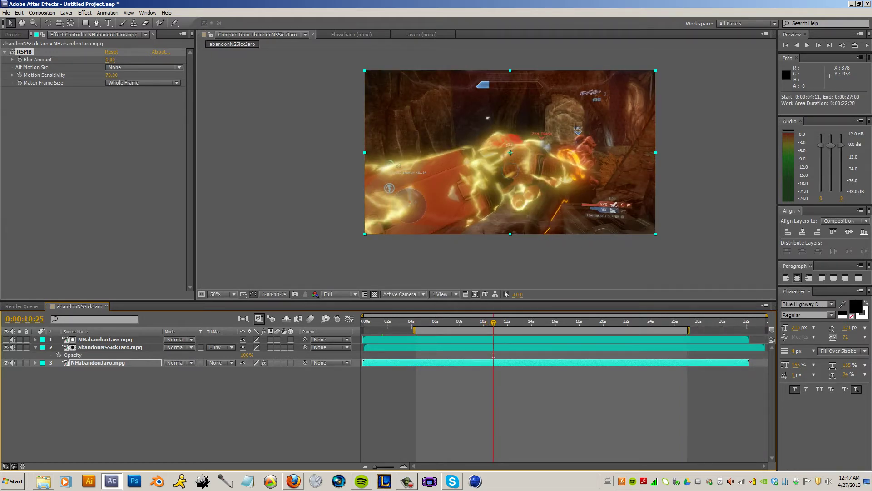
Step: Set the RSMB Blur Amount on the bottom NHabandonJaro layer to 6
click(110, 59)
text(5)
key(Return)
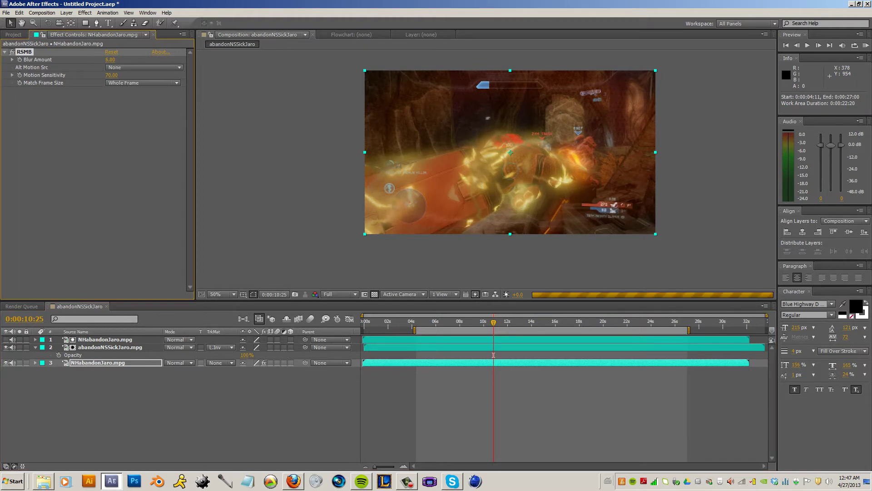
Step: Examine the HUD against the motion-blurred background close up at 0:00:09:18
scroll(486, 169, up, 1)
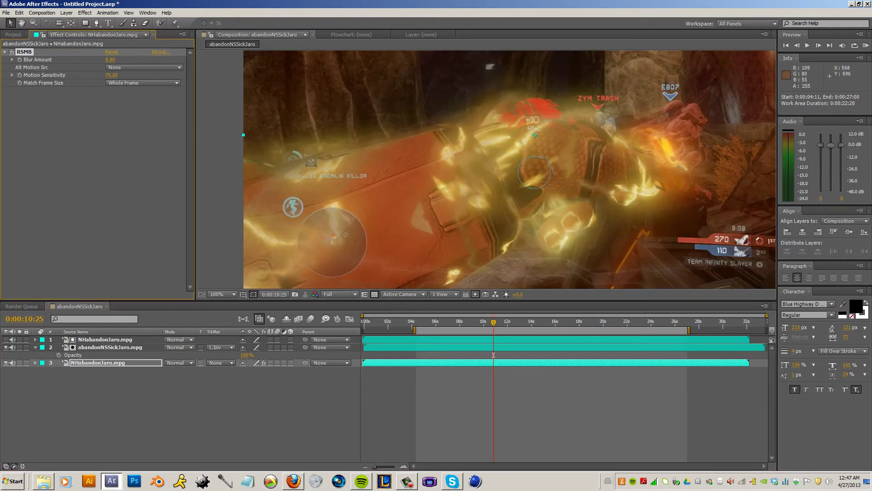
click(465, 322)
drag(464, 322, 479, 322)
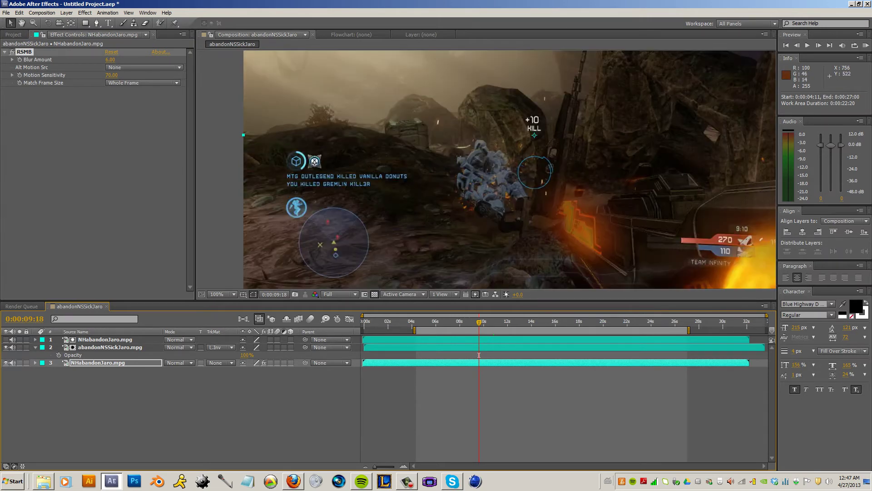
scroll(557, 186, up, 3)
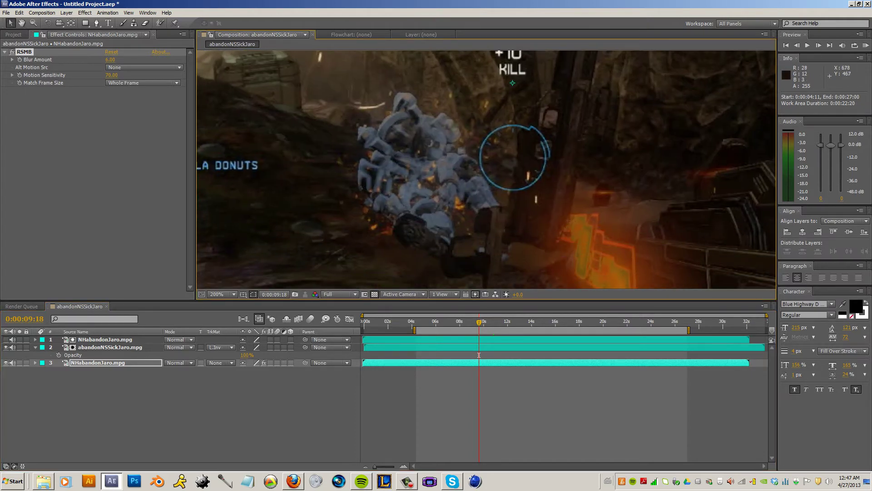
scroll(513, 176, down, 4)
scroll(513, 175, up, 4)
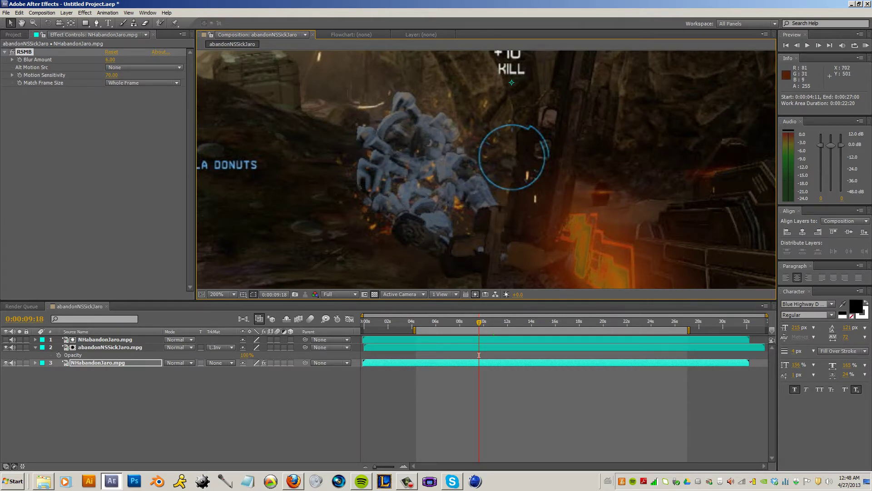
scroll(485, 168, down, 1)
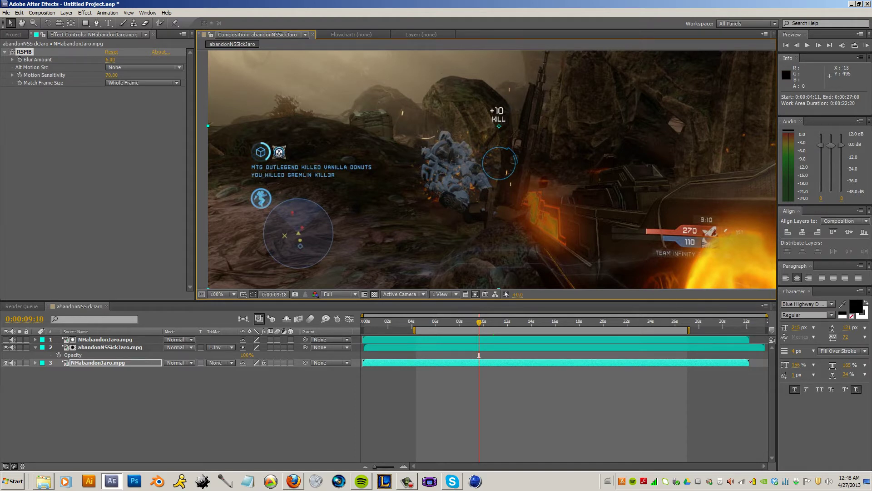
Step: Try RSMB motion blur on an unmatted copy of the abandonNSSickJaro layer placed on top, and delete that copy
click(479, 355)
key(ctrl+d)
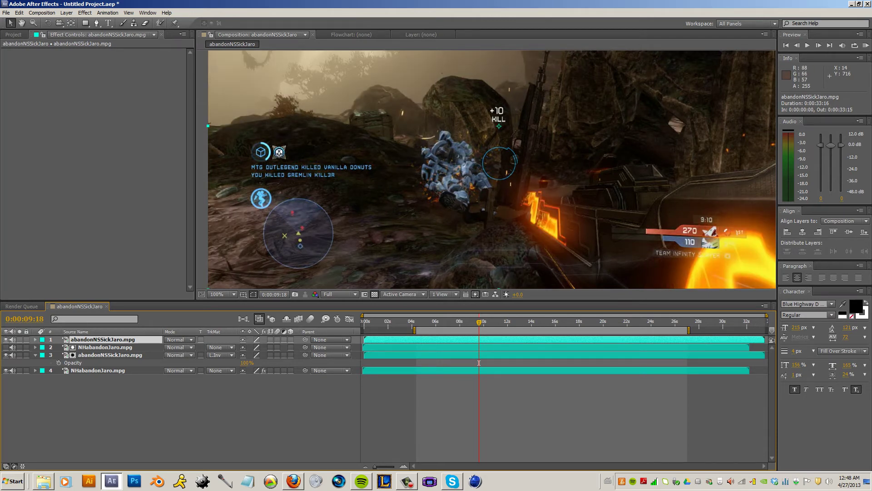
key(ctrl+alt+shift+e)
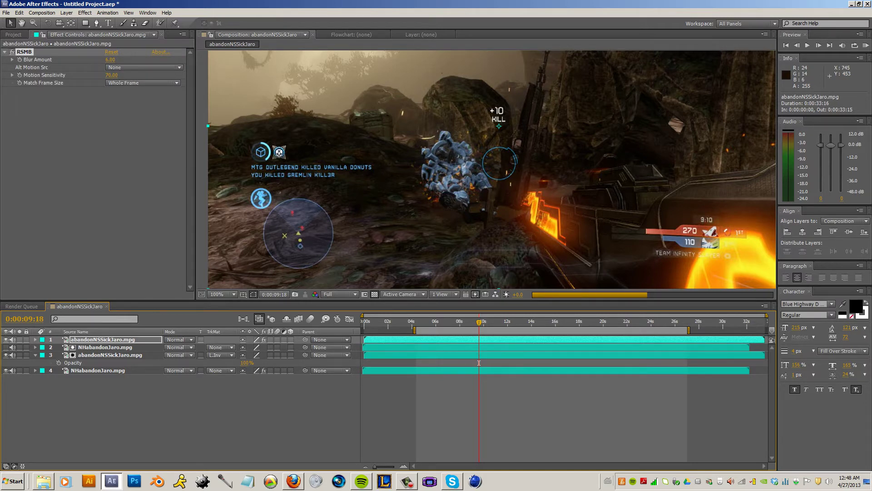
scroll(544, 167, down, 1)
scroll(543, 167, up, 1)
scroll(543, 166, down, 1)
key(period)
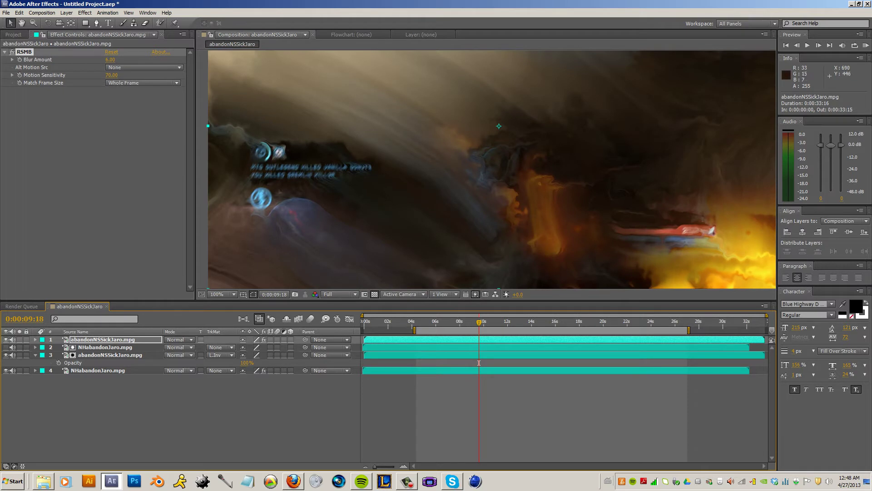
click(103, 339)
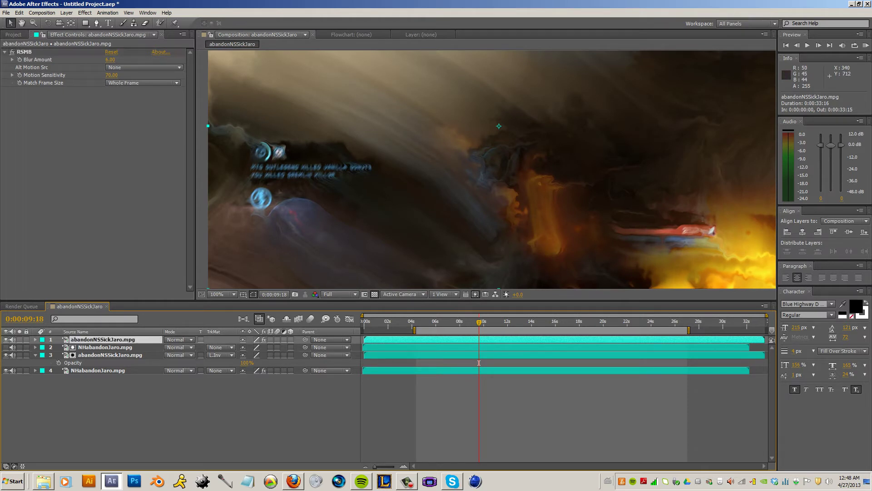
key(Delete)
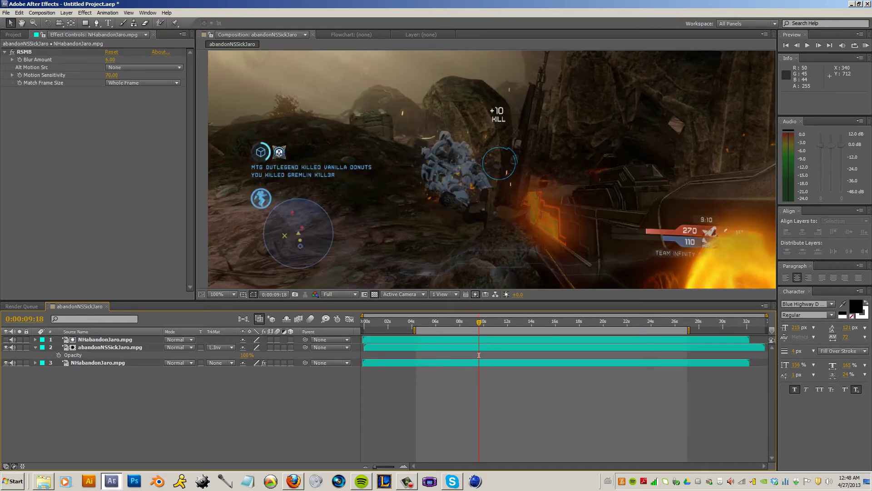
Step: Compare the blurred bottom NHabandonJaro layer with the matted abandonNSSickJaro HUD layer at 0:00:09:18
key(ctrl+Up)
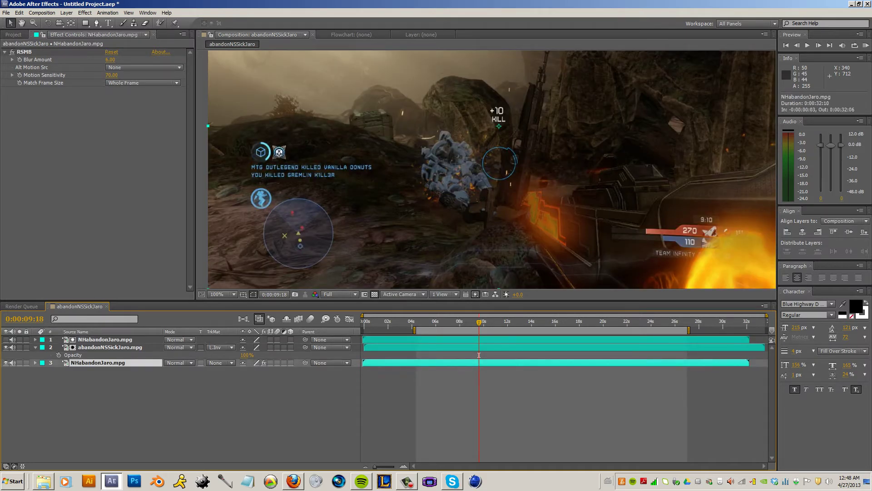
key(comma)
key(comma)
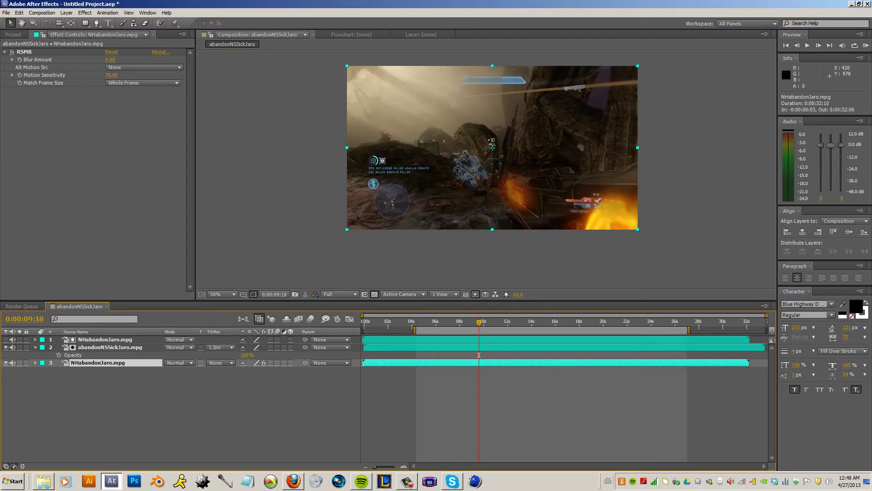
key(KP_2)
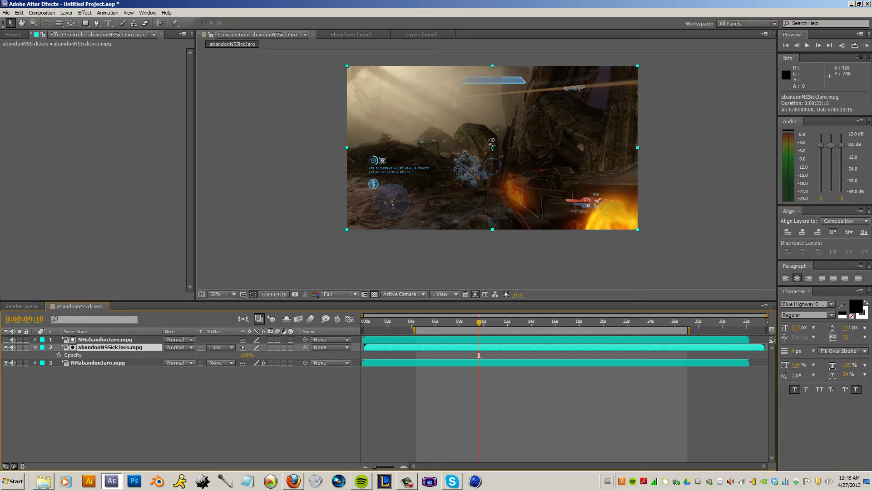
key(period)
key(period)
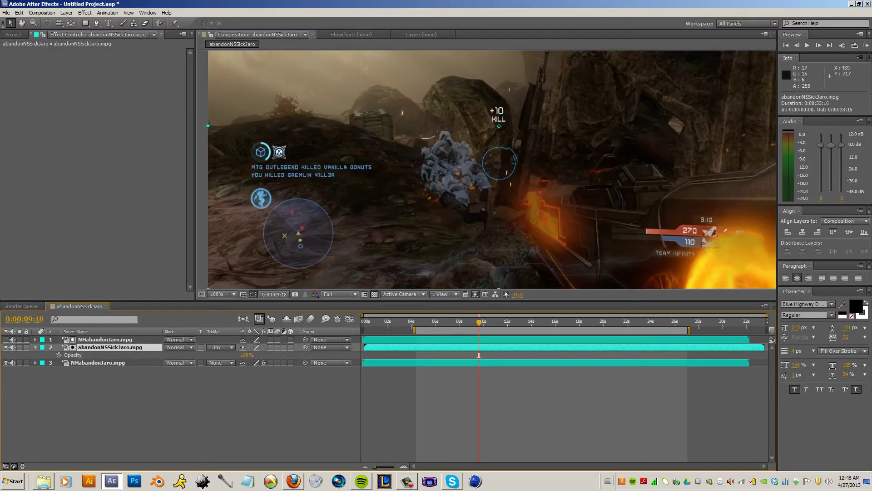
Step: Review the composite at 0:00:08:14, play it back, and examine the HUD close up at 0:00:21:15
mouse_move(479, 322)
mouse_down()
mouse_move(428, 323)
mouse_move(466, 322)
mouse_up()
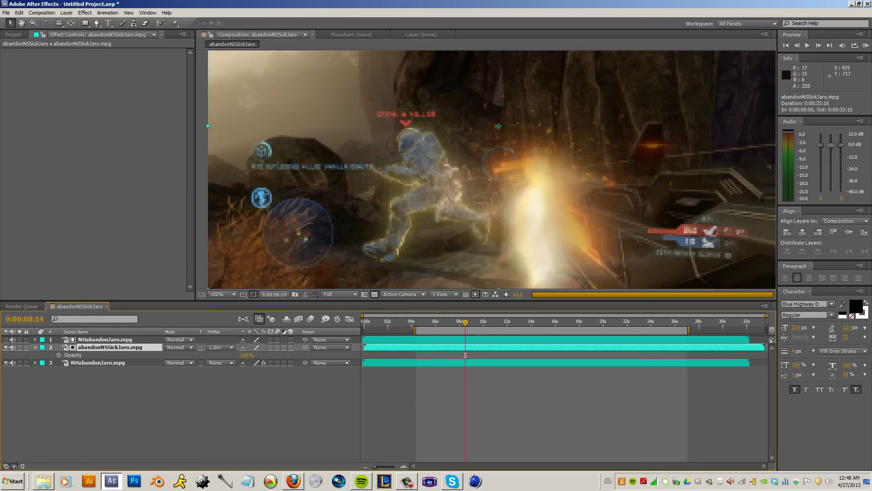
key(comma)
key(comma)
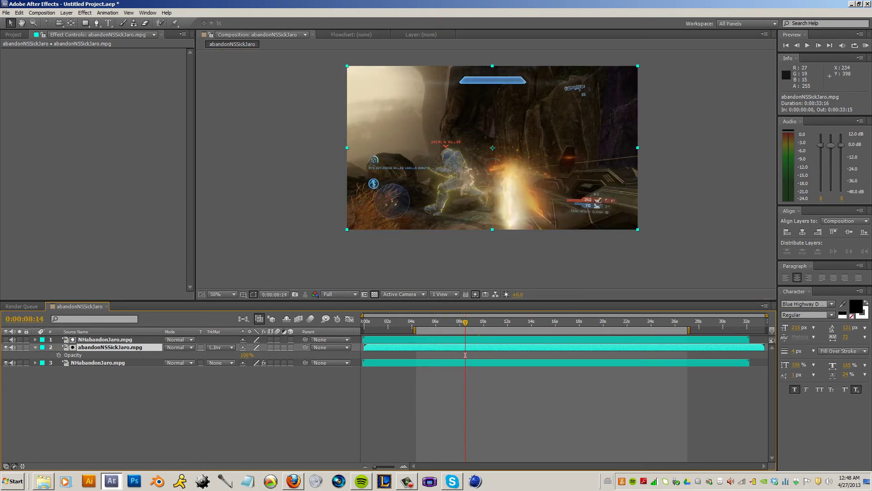
key(space)
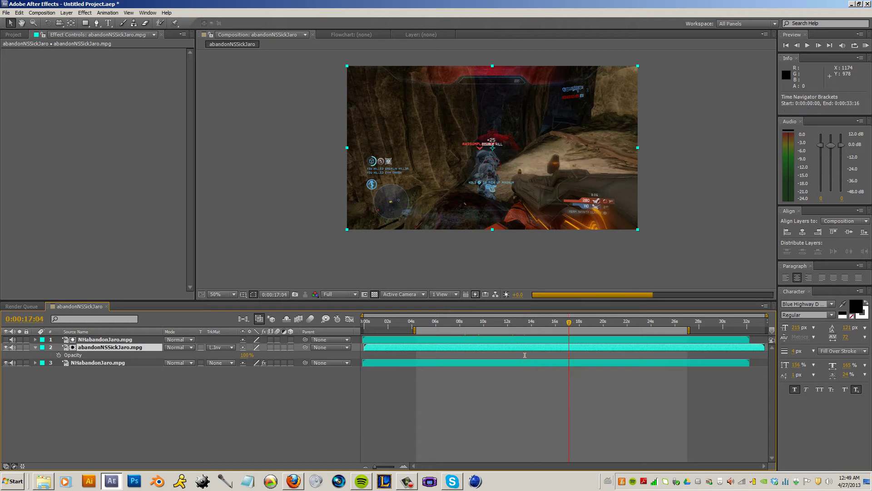
drag(569, 322, 621, 322)
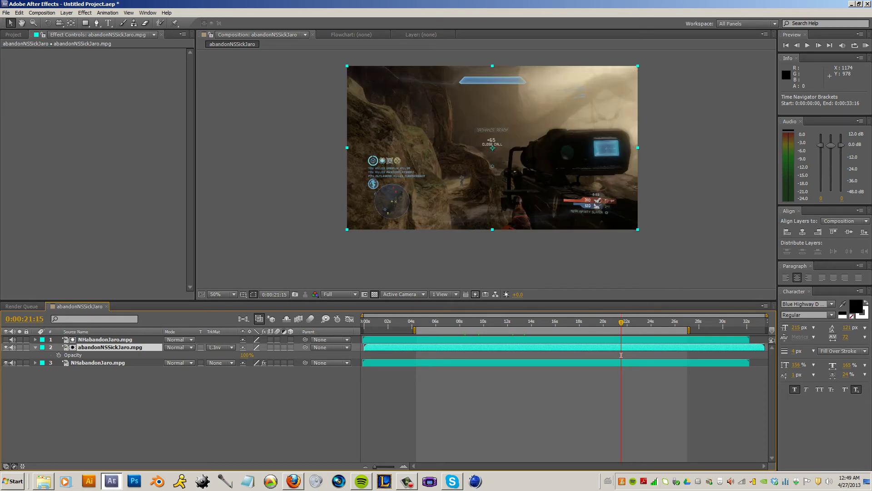
key(slash)
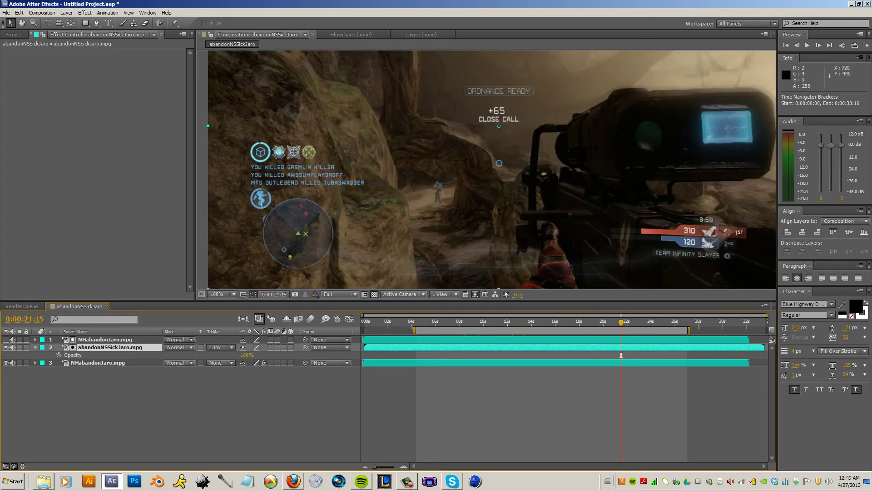
Step: Examine the medals, scoreboard and weapon scope of the composite close up at 0:00:21:15
scroll(535, 162, up, 1)
key(space)
drag(677, 104, 377, 223)
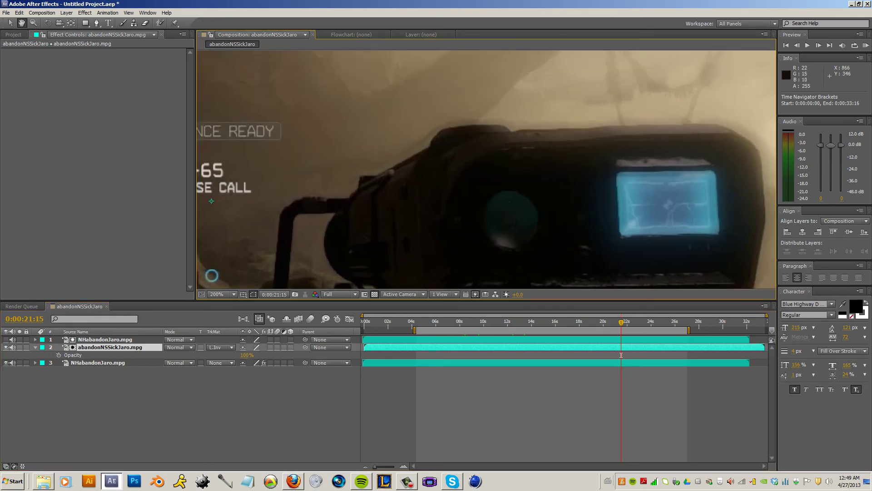
mouse_move(531, 131)
mouse_down()
mouse_move(411, 213)
mouse_move(636, 172)
mouse_up()
drag(273, 283, 488, 176)
scroll(467, 199, down, 1)
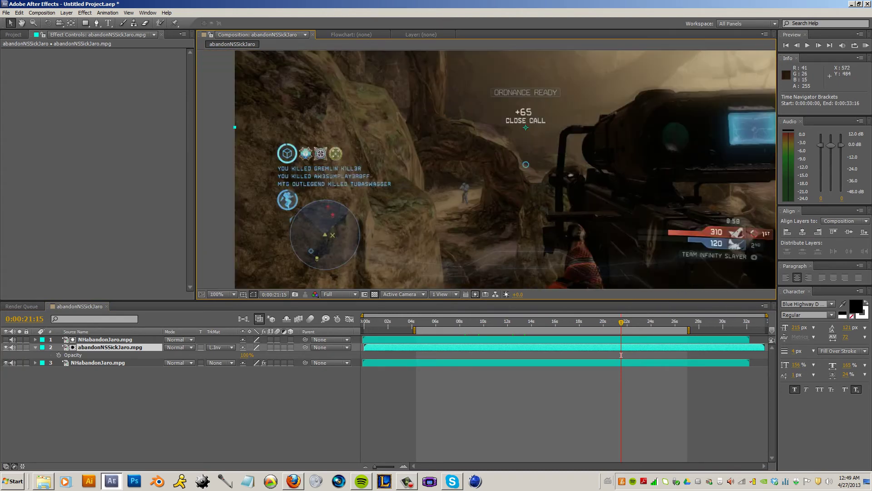
key(space)
mouse_move(748, 198)
mouse_down()
mouse_move(507, 131)
mouse_move(497, 245)
mouse_up()
mouse_move(322, 288)
mouse_down()
mouse_move(418, 326)
mouse_move(590, 288)
mouse_up()
key(v)
Step: Go to 0:00:24:10 and examine the HUD text and radar over the motion-blurred gameplay
click(655, 321)
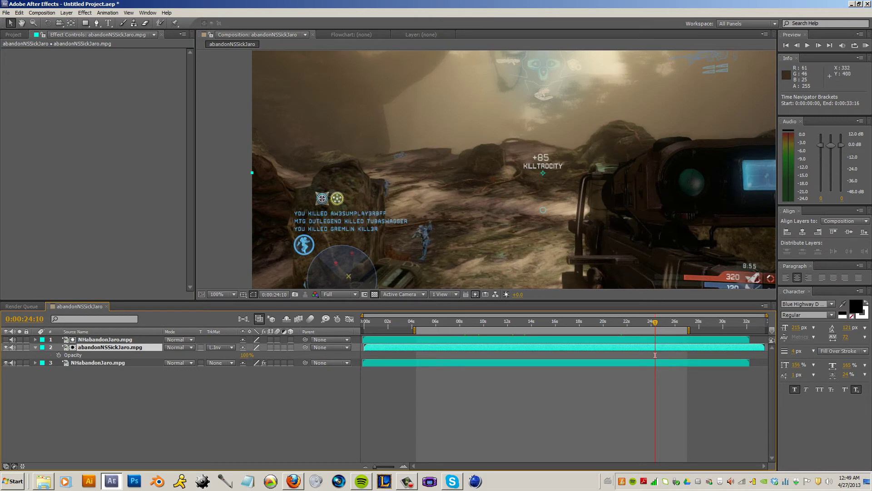
scroll(474, 156, up, 1)
scroll(474, 156, down, 2)
scroll(474, 156, up, 1)
key(space)
mouse_move(475, 156)
mouse_down()
mouse_move(477, 198)
mouse_move(446, 112)
mouse_up()
scroll(446, 112, down, 1)
key(space)
drag(446, 160, 437, 188)
scroll(437, 188, up, 1)
key(space)
drag(388, 205, 385, 181)
click(655, 355)
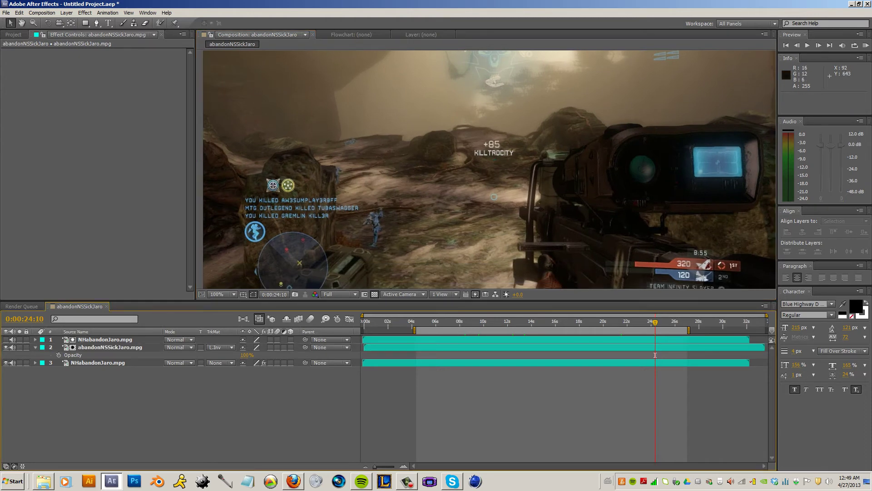
Step: Hide the bottom NHabandonJaro layer to inspect the matted HUD alone at 0:00:24:10, and show the layer again
click(6, 363)
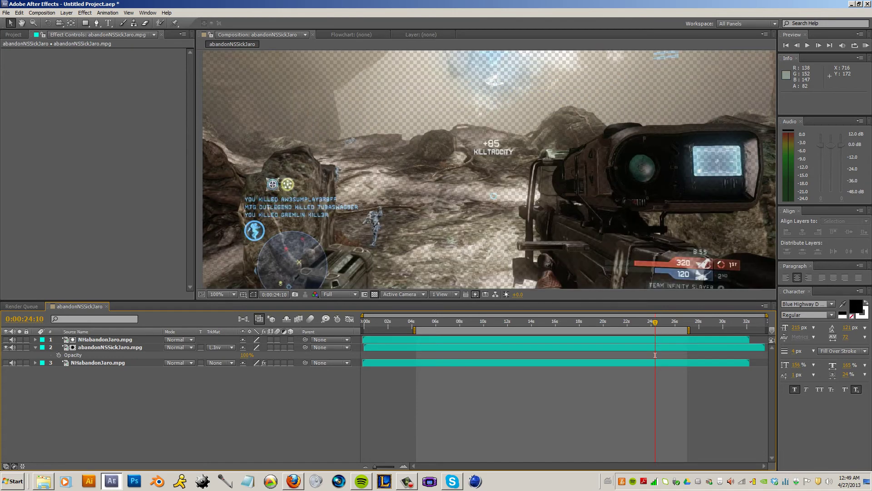
key(comma)
click(6, 362)
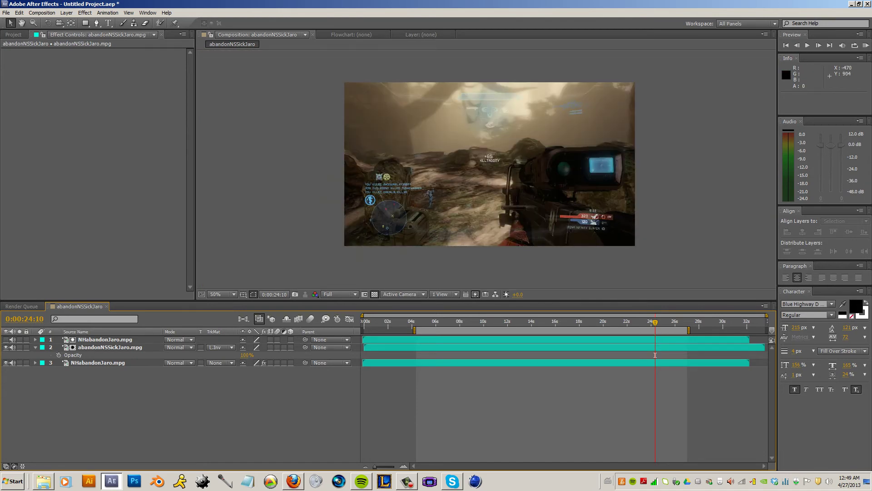
key(period)
drag(458, 100, 442, 202)
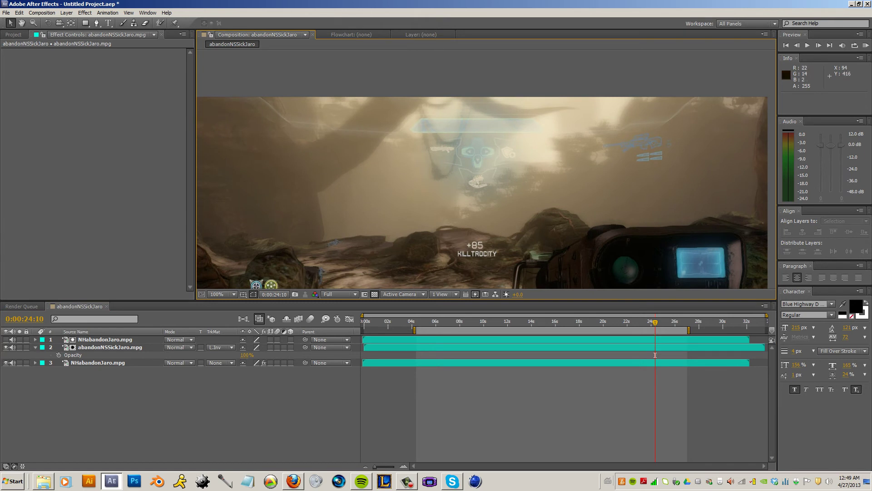
Step: Compare the composite with the RSMB effect of the bottom NHabandonJaro layer switched off and on
key(ctrl+Down)
click(12, 51)
click(12, 52)
key(comma)
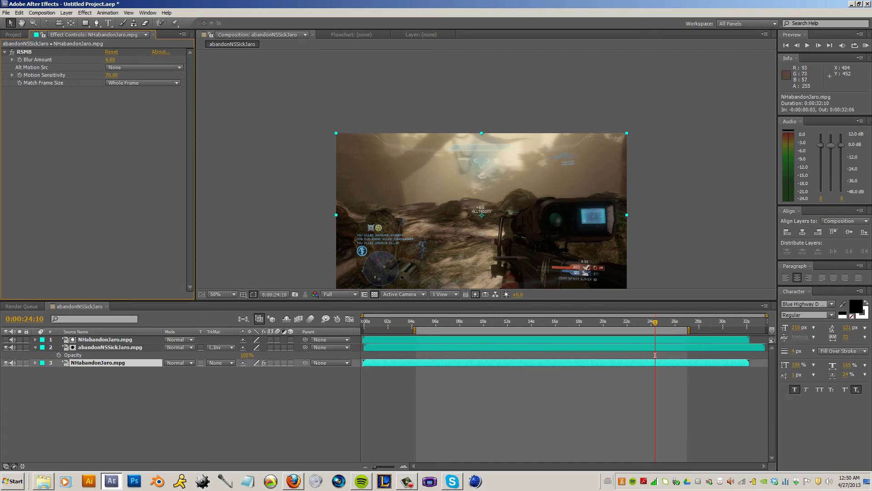
Step: Inspect the sharpness of the HUD against the RSMB-blurred background at 0:00:24:10, with all layers deselected
key(period)
scroll(480, 185, down, 1)
click(645, 191)
scroll(636, 193, up, 1)
key(space)
drag(439, 199, 540, 167)
drag(555, 218, 426, 139)
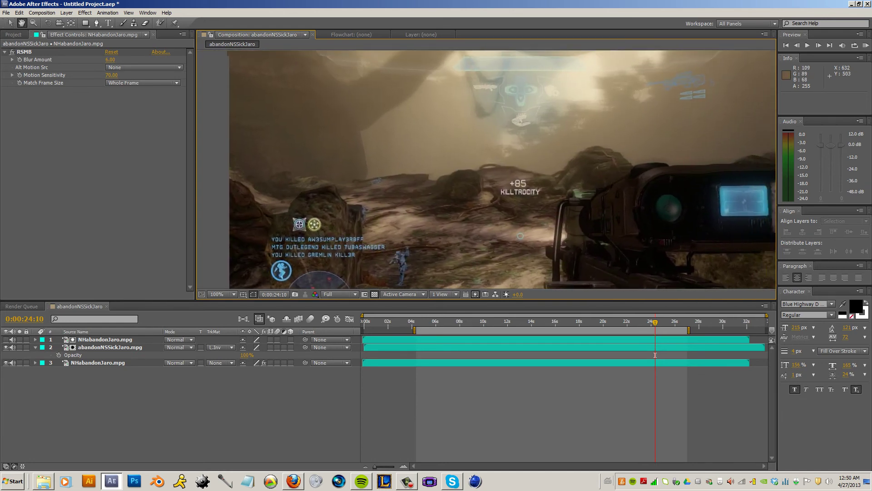
key(comma)
key(v)
key(period)
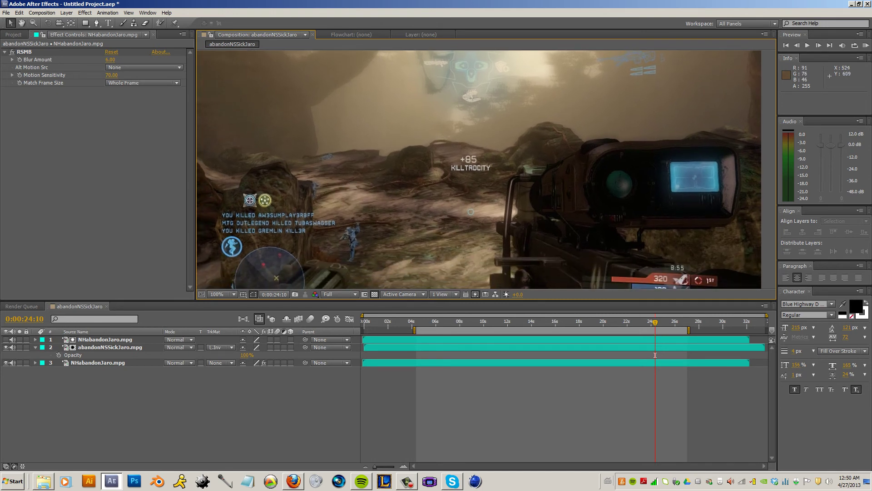
Step: Review the RSMB settings of the bottom NHabandonJaro layer and the track matte options of the abandonNSSickJaro layer
click(110, 347)
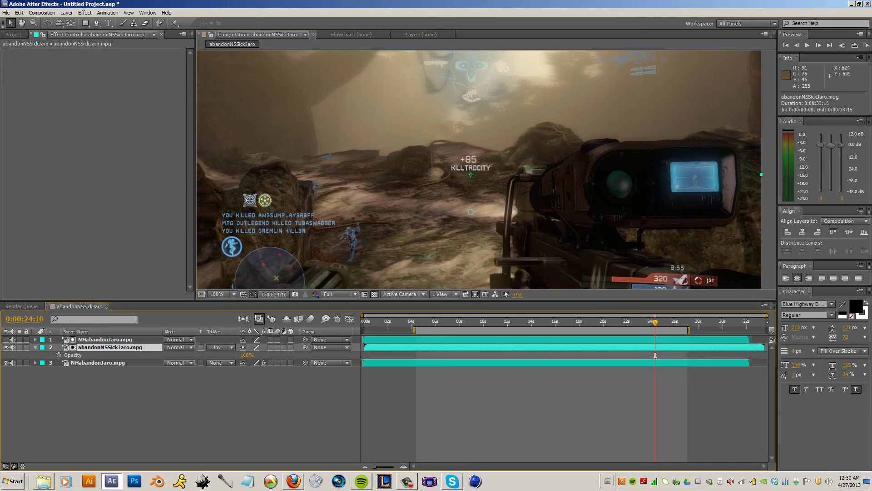
click(98, 362)
key(ctrl+Up)
key(ctrl+Down)
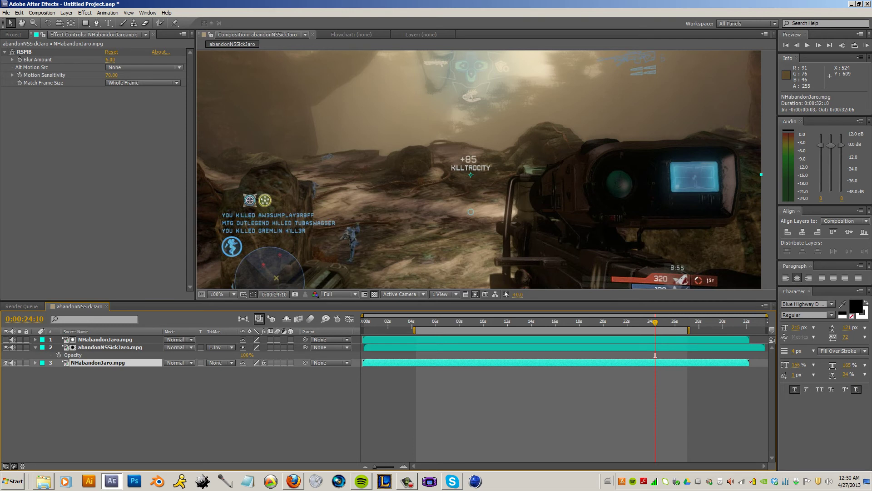
click(220, 347)
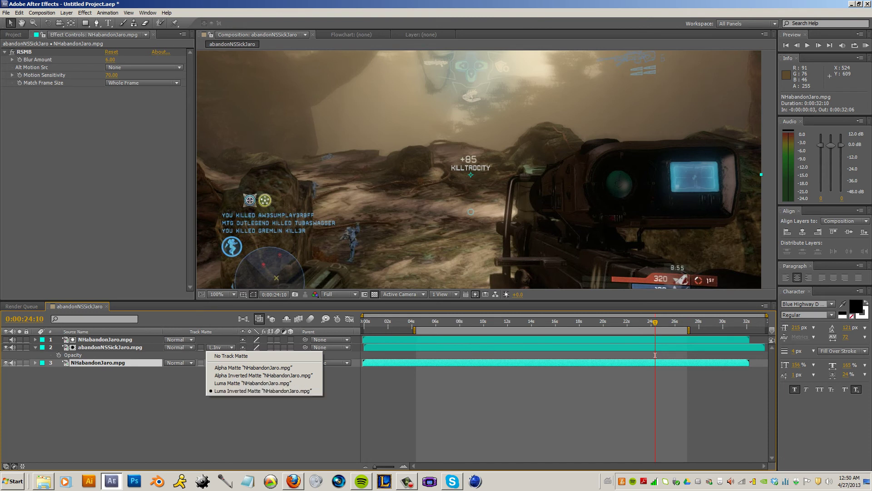
click(110, 347)
click(105, 340)
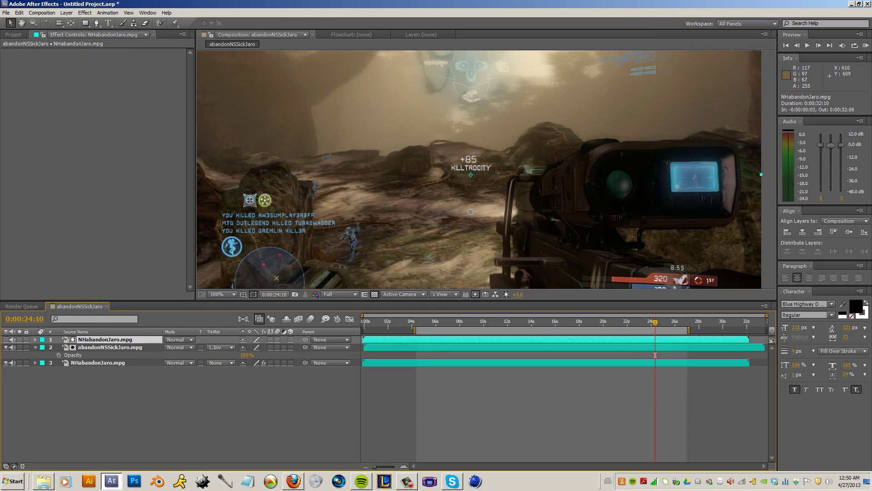
Step: Show only the matted abandonNSSickJaro layer, and restore the visibility of the bottom NHabandonJaro layer
key(ctrl+Down)
key(ctrl+Down)
key(ctrl+Up)
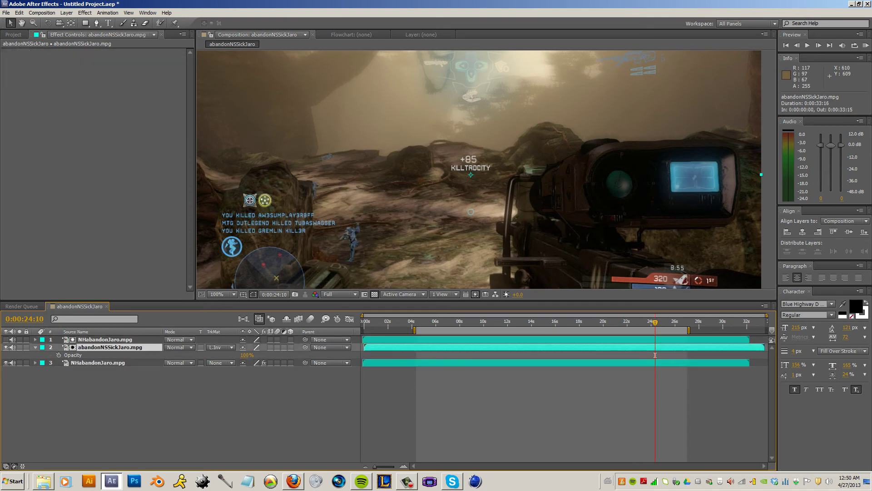
key(ctrl+shift+v)
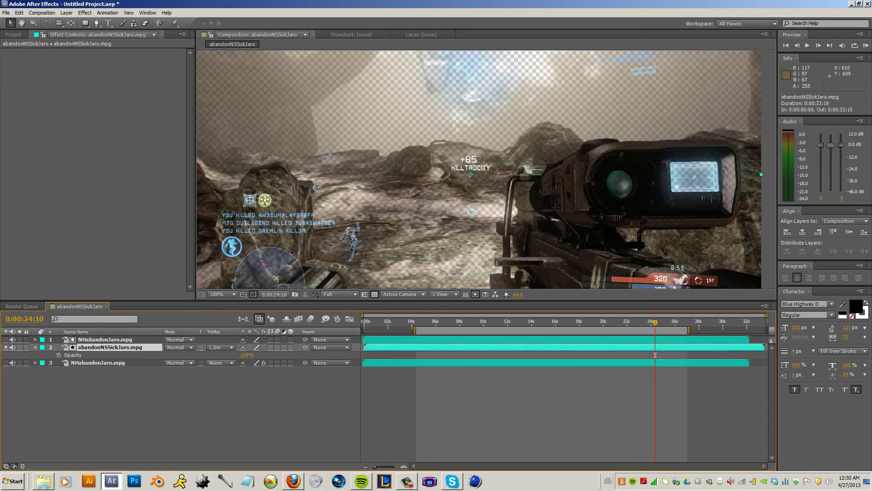
key(ctrl+alt+shift+v)
Step: Add the Levels color correction effect to the bottom NHabandonJaro layer
key(ctrl+Down)
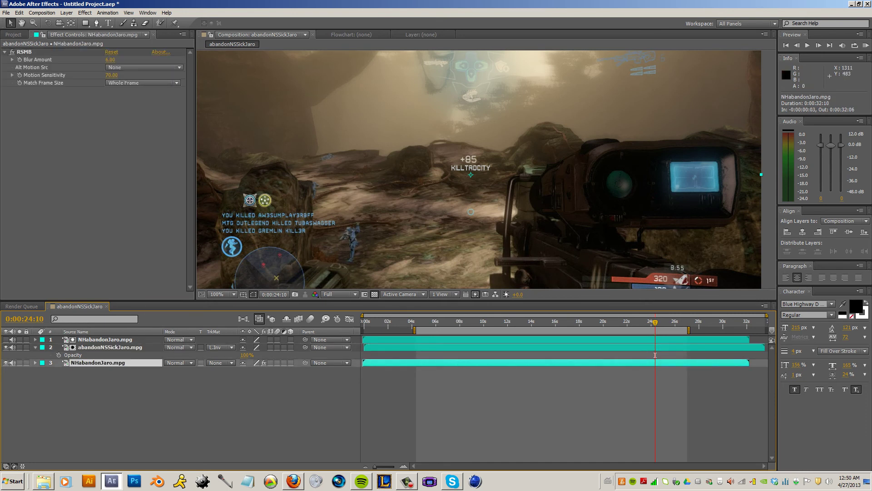
right_click(108, 160)
mouse_move(136, 221)
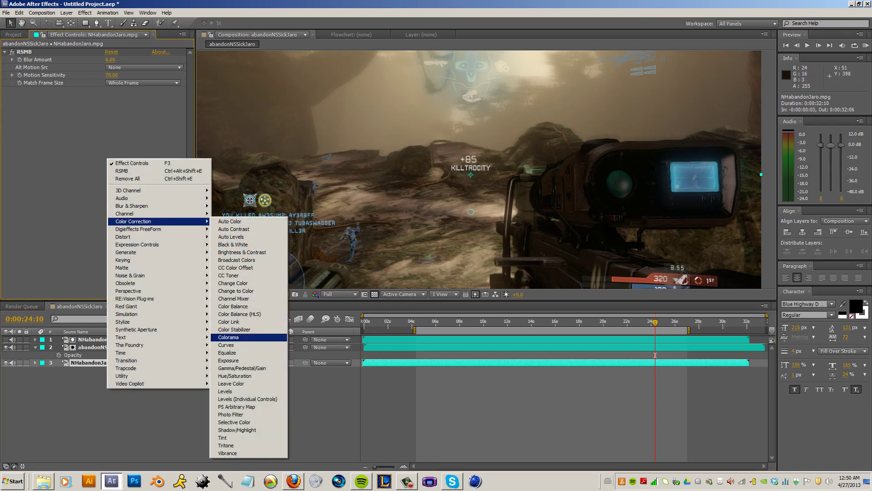
click(224, 391)
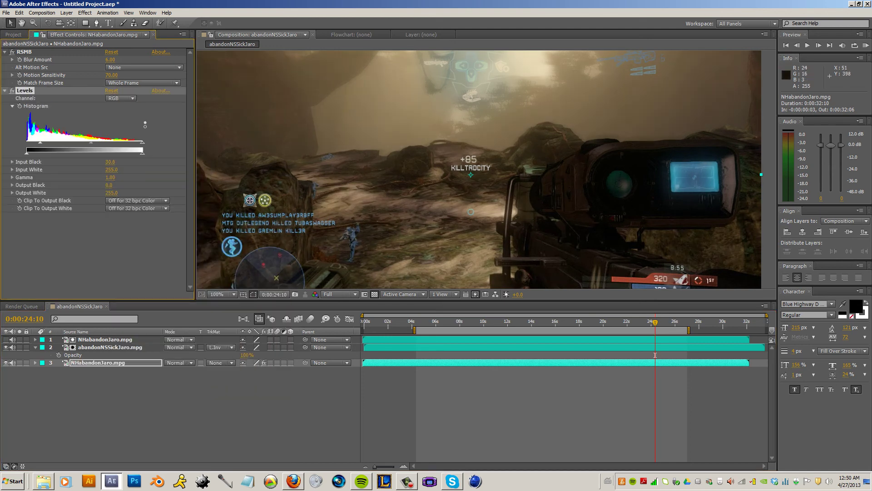
Step: Set the bottom layer's Levels Input Black to 2978.4 and Output White to 1.0 to darken the gameplay beneath the HUD
drag(131, 162, 194, 161)
drag(136, 162, 123, 161)
drag(203, 192, 201, 168)
drag(111, 192, 91, 192)
scroll(484, 191, down, 1)
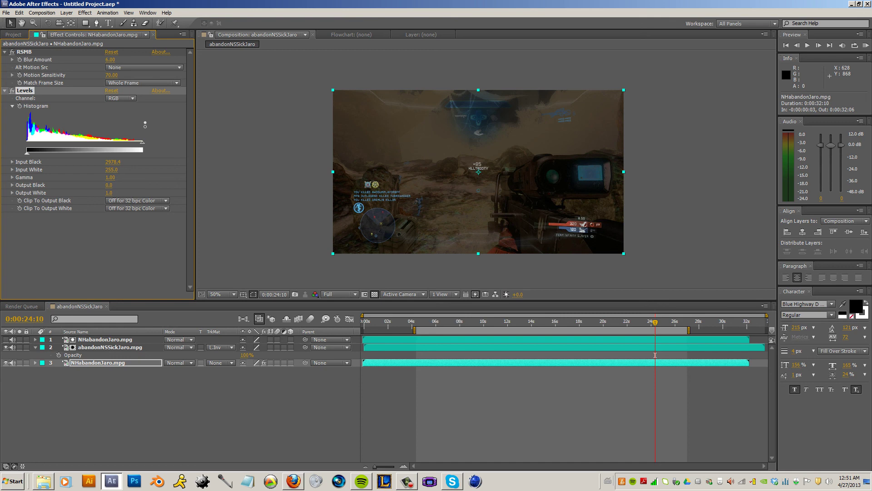
Step: Undo the latest Output White and Input White changes in the bottom layer's Levels effect
key(ctrl+z)
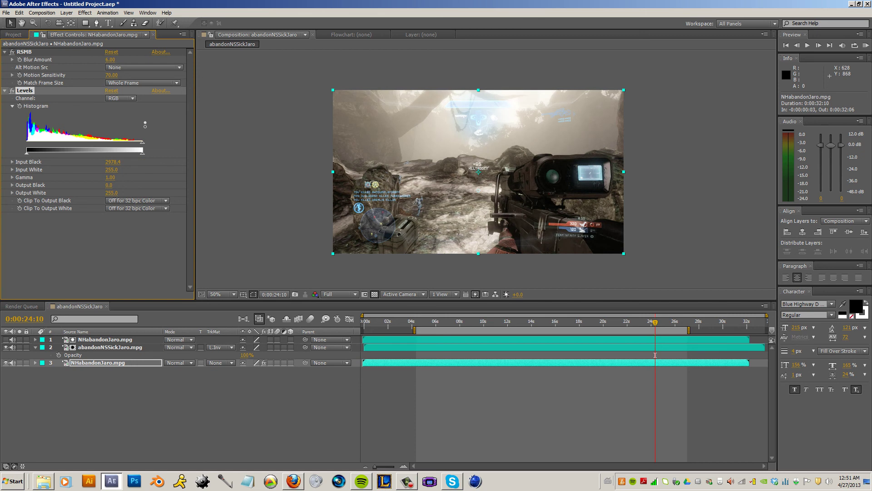
key(ctrl+z)
key(ctrl+z)
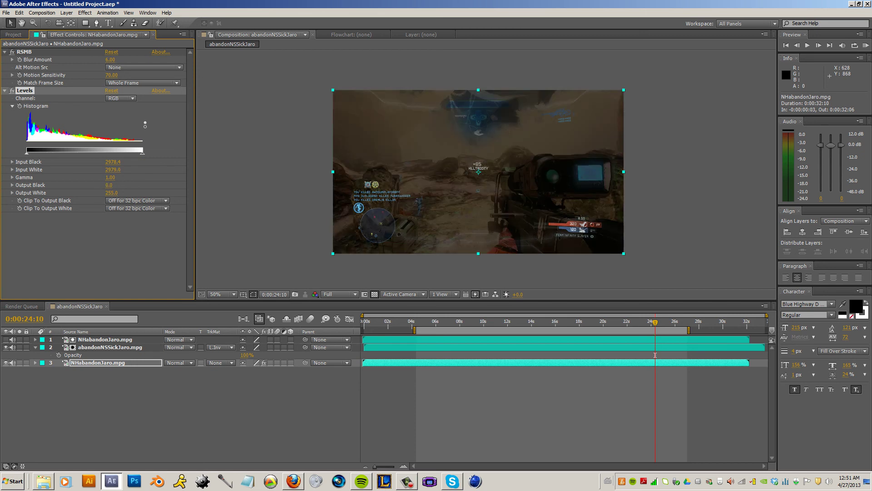